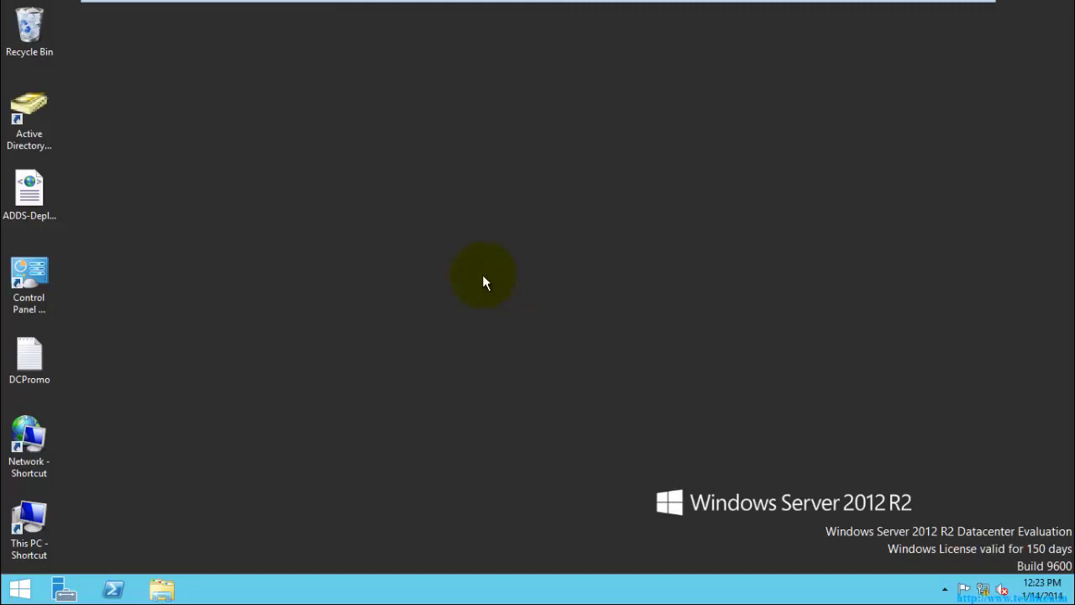
- Open Paint on a blank canvas and select the standard brush
{"action": "left_click", "coordinate": [934, 10]}
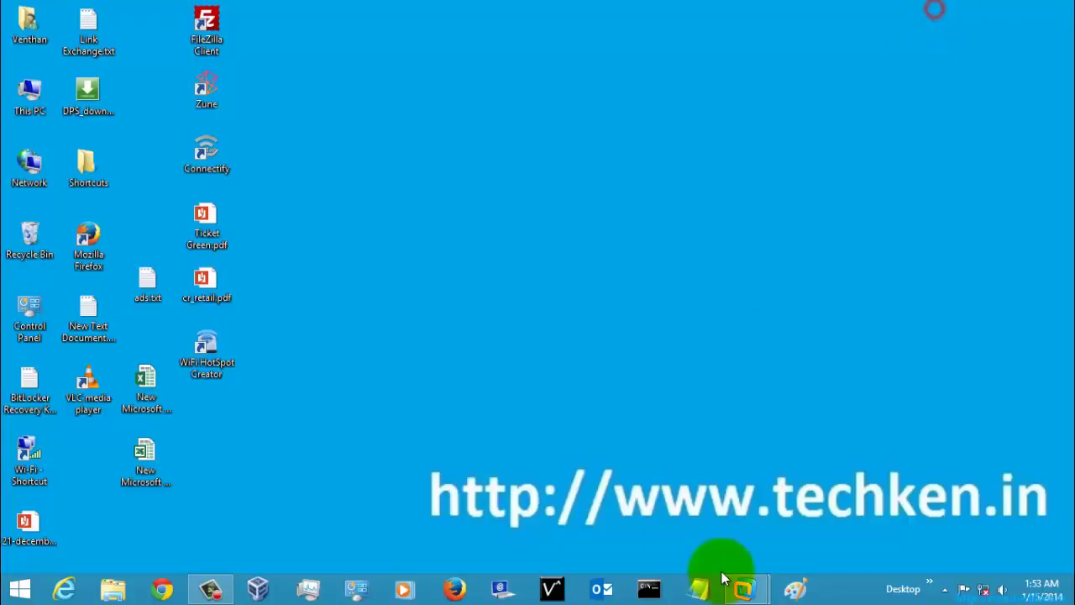
{"action": "left_click", "coordinate": [794, 588]}
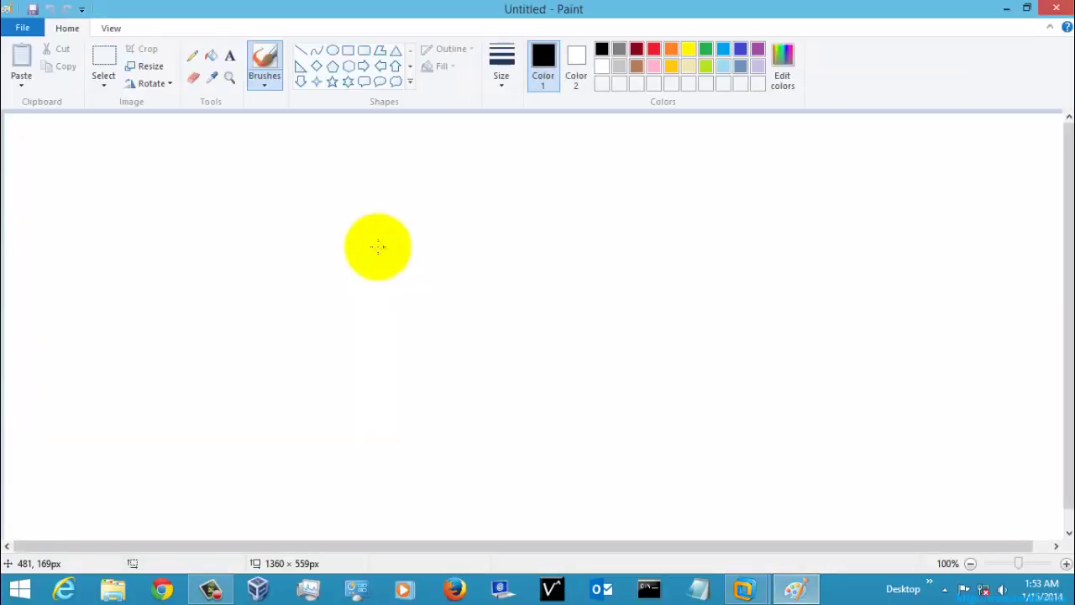
{"action": "left_click", "coordinate": [263, 77]}
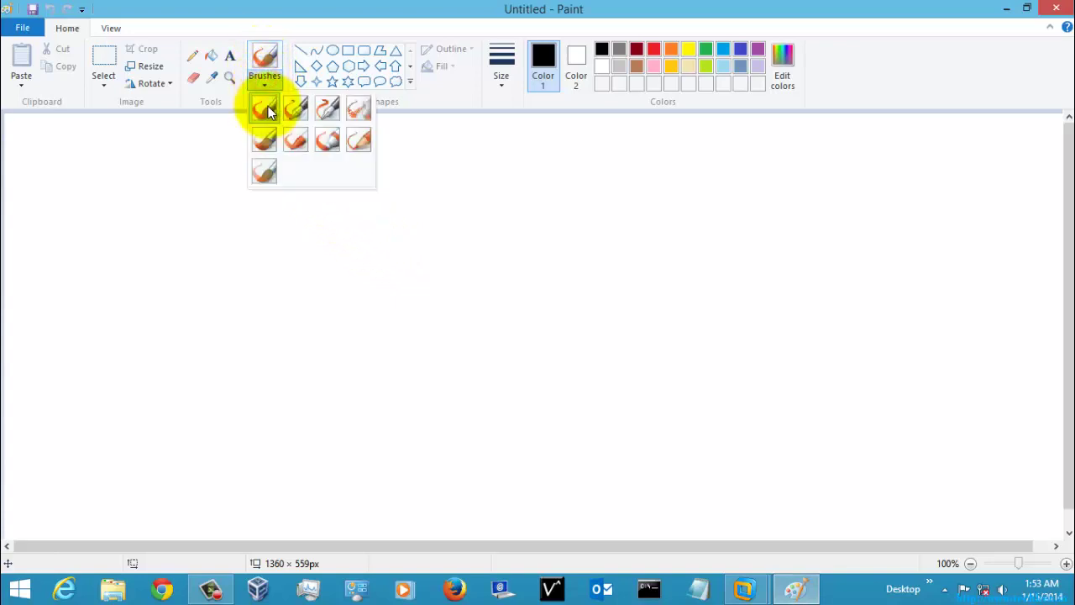
{"action": "left_click", "coordinate": [267, 118]}
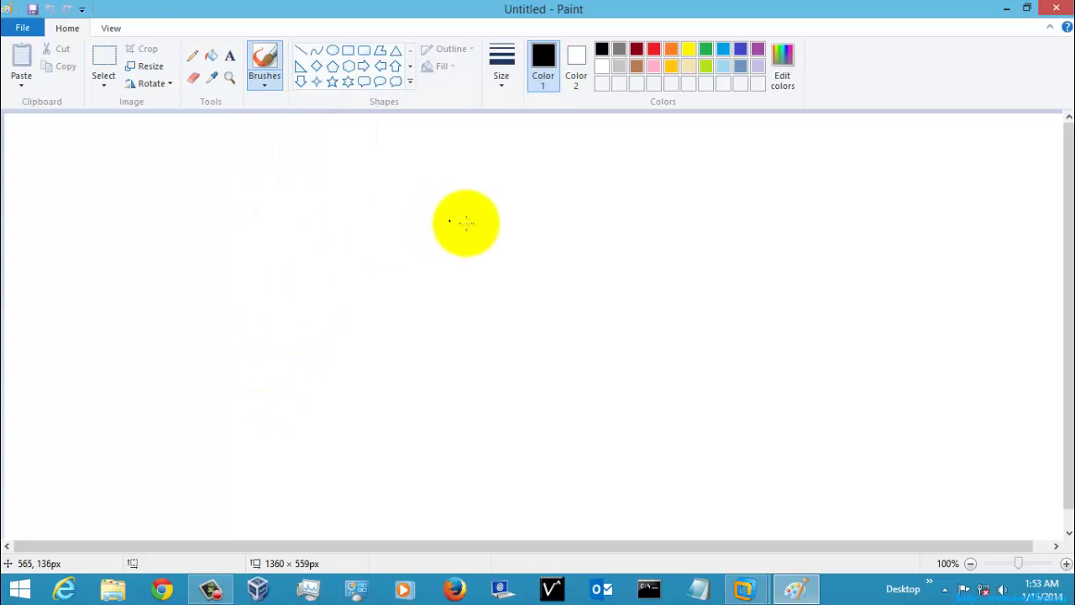
- Draw a large red oval in the canvas centre, then make blue the drawing colour
{"action": "left_click", "coordinate": [653, 50]}
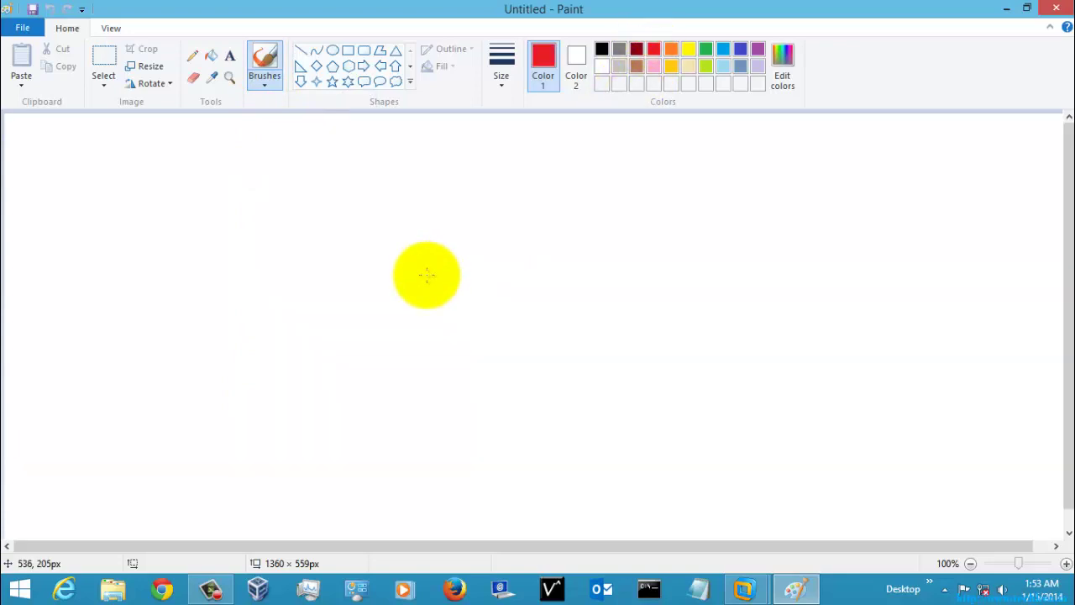
{"action": "mouse_move", "coordinate": [504, 205]}
{"action": "left_mouse_down"}
{"action": "mouse_move", "coordinate": [349, 272]}
{"action": "mouse_move", "coordinate": [429, 389]}
{"action": "mouse_move", "coordinate": [655, 352]}
{"action": "mouse_move", "coordinate": [631, 227]}
{"action": "mouse_move", "coordinate": [501, 206]}
{"action": "left_mouse_up"}
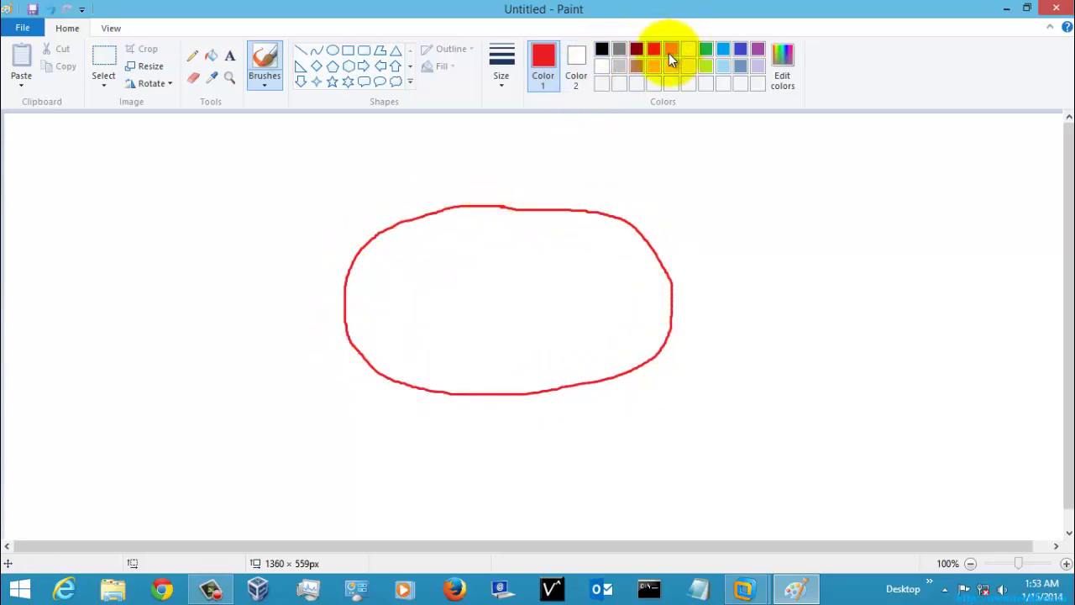
{"action": "left_click", "coordinate": [738, 50]}
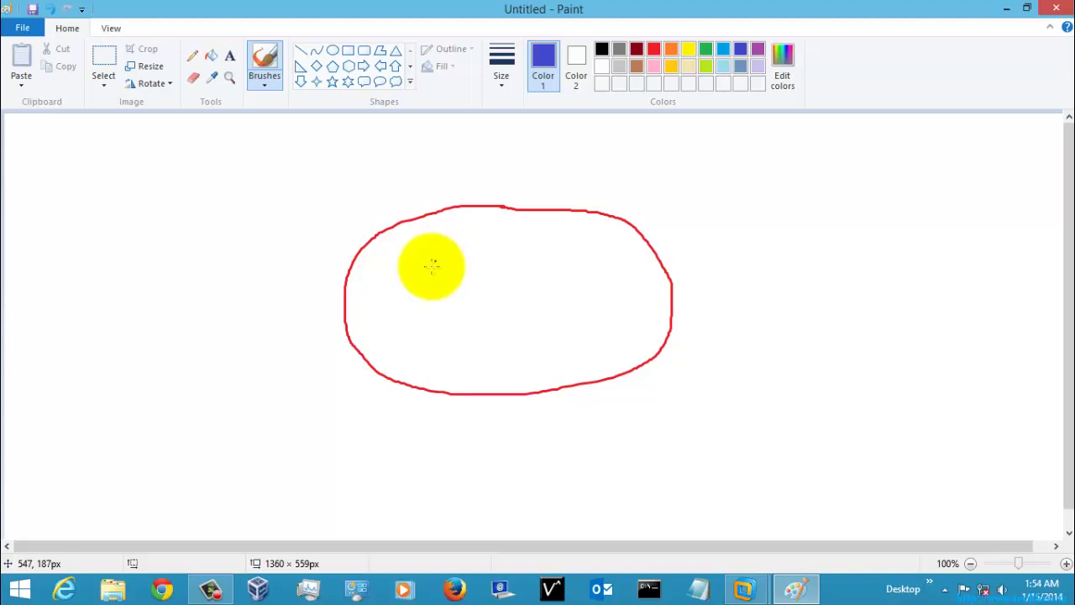
- Draw a row of small blue loops inside the oval, reselect red, and close Paint
{"action": "mouse_move", "coordinate": [390, 261]}
{"action": "left_mouse_down"}
{"action": "mouse_move", "coordinate": [398, 283]}
{"action": "mouse_move", "coordinate": [398, 268]}
{"action": "mouse_move", "coordinate": [435, 263]}
{"action": "mouse_move", "coordinate": [475, 268]}
{"action": "mouse_move", "coordinate": [477, 279]}
{"action": "mouse_move", "coordinate": [515, 268]}
{"action": "mouse_move", "coordinate": [524, 288]}
{"action": "mouse_move", "coordinate": [519, 267]}
{"action": "mouse_move", "coordinate": [560, 268]}
{"action": "mouse_move", "coordinate": [558, 292]}
{"action": "mouse_move", "coordinate": [593, 266]}
{"action": "mouse_move", "coordinate": [590, 285]}
{"action": "mouse_move", "coordinate": [587, 273]}
{"action": "left_mouse_up"}
{"action": "left_click", "coordinate": [563, 270]}
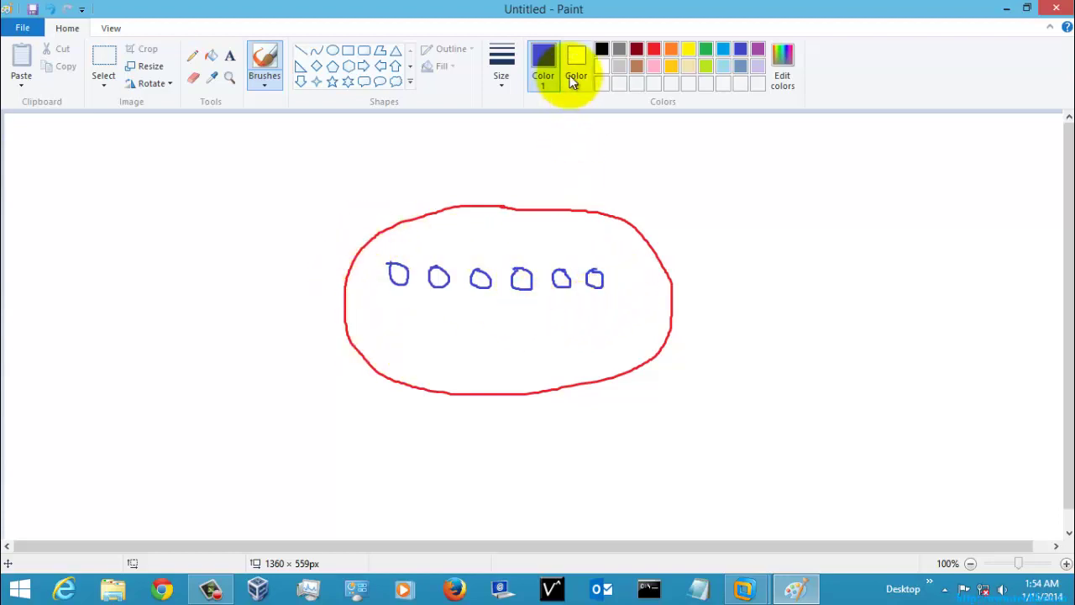
{"action": "left_click", "coordinate": [653, 51]}
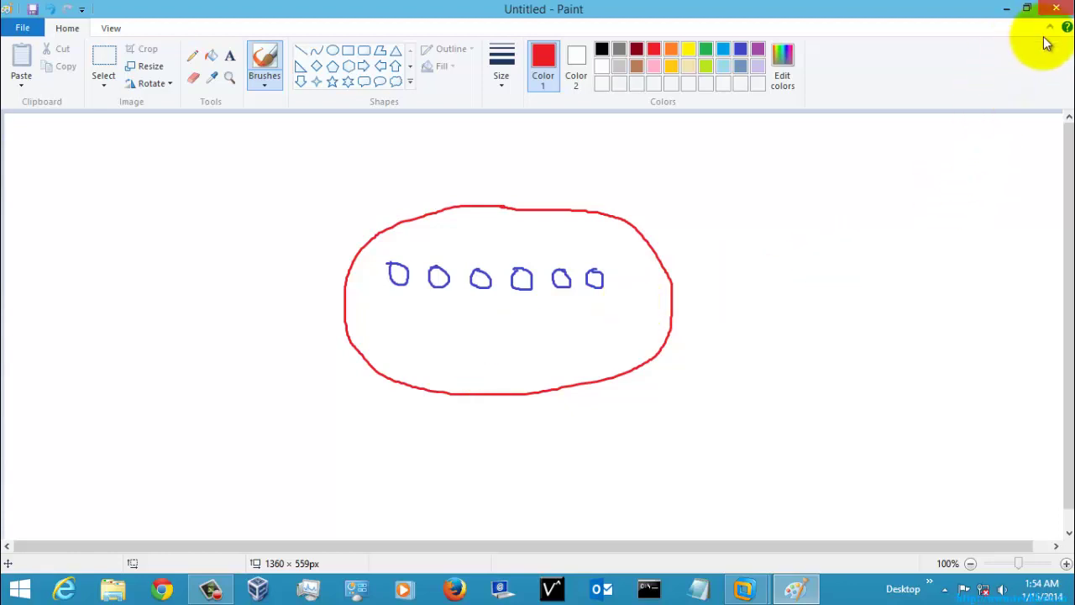
{"action": "left_click", "coordinate": [1057, 11]}
- Discard the drawing unsaved, return to the Windows Server 2012 R2 VM, and refresh its desktop
{"action": "left_click", "coordinate": [575, 293]}
{"action": "left_click", "coordinate": [750, 588]}
{"action": "left_click", "coordinate": [652, 439]}
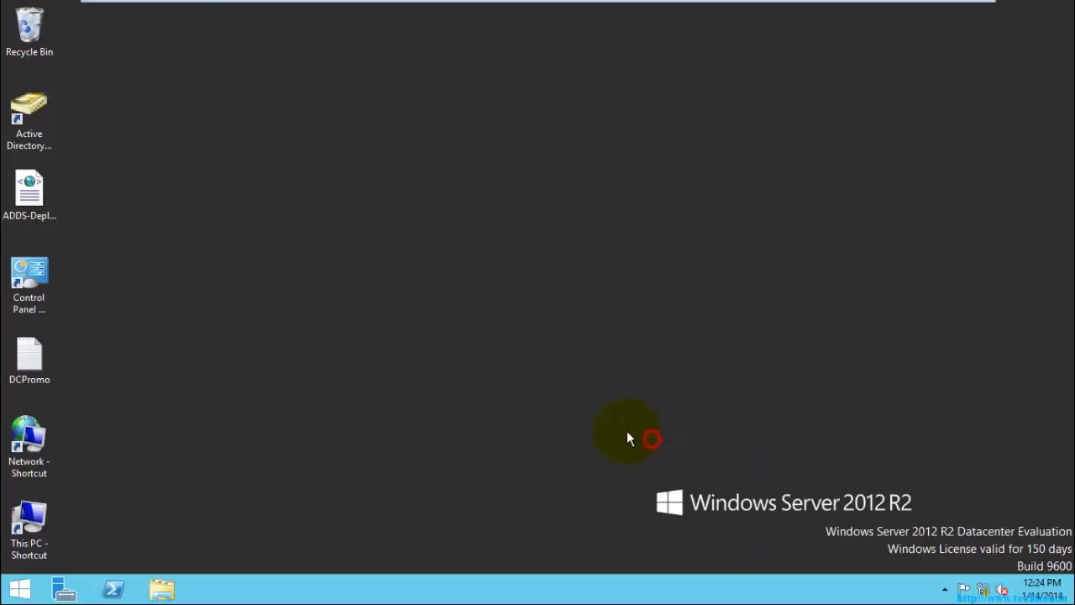
{"action": "right_click", "coordinate": [331, 255]}
{"action": "left_click", "coordinate": [358, 288]}
- From the Start screen, open Administrative Tools and launch Active Directory Users and Computers
{"action": "left_click", "coordinate": [20, 587]}
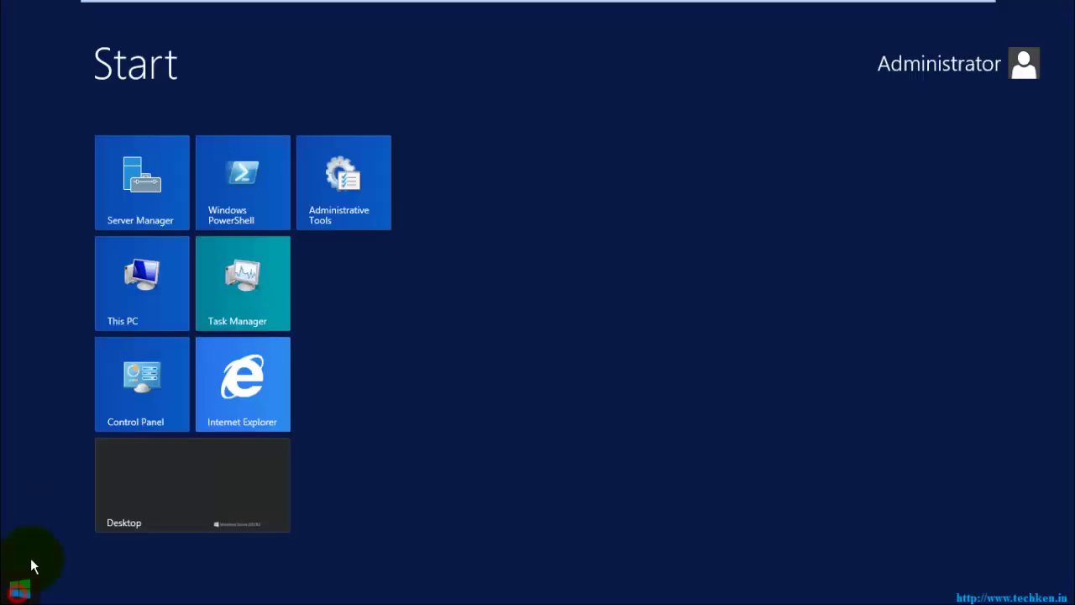
{"action": "left_click", "coordinate": [342, 190]}
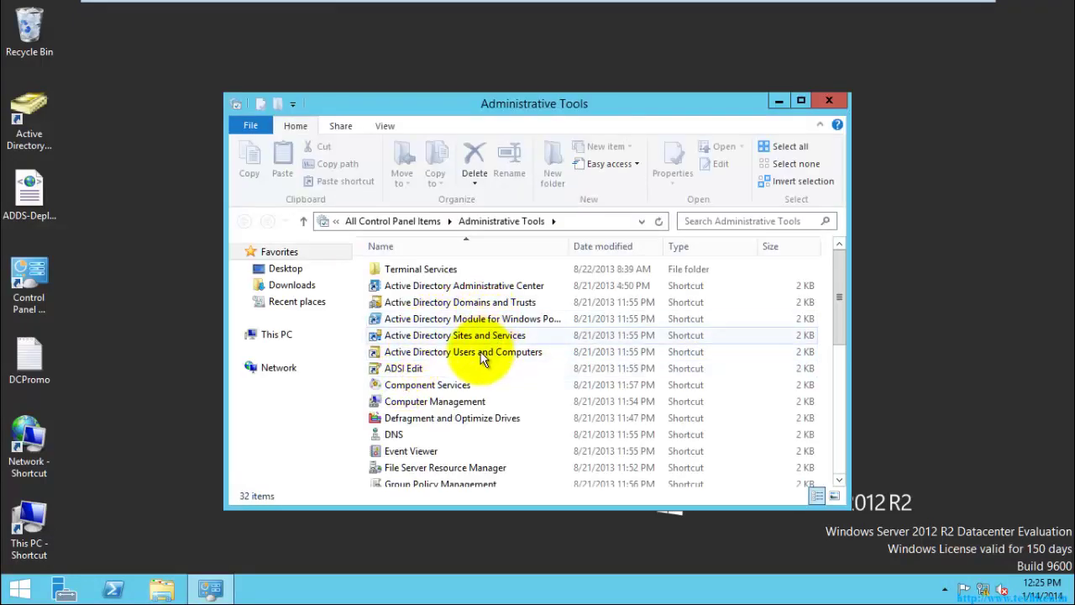
{"action": "left_click", "coordinate": [446, 351]}
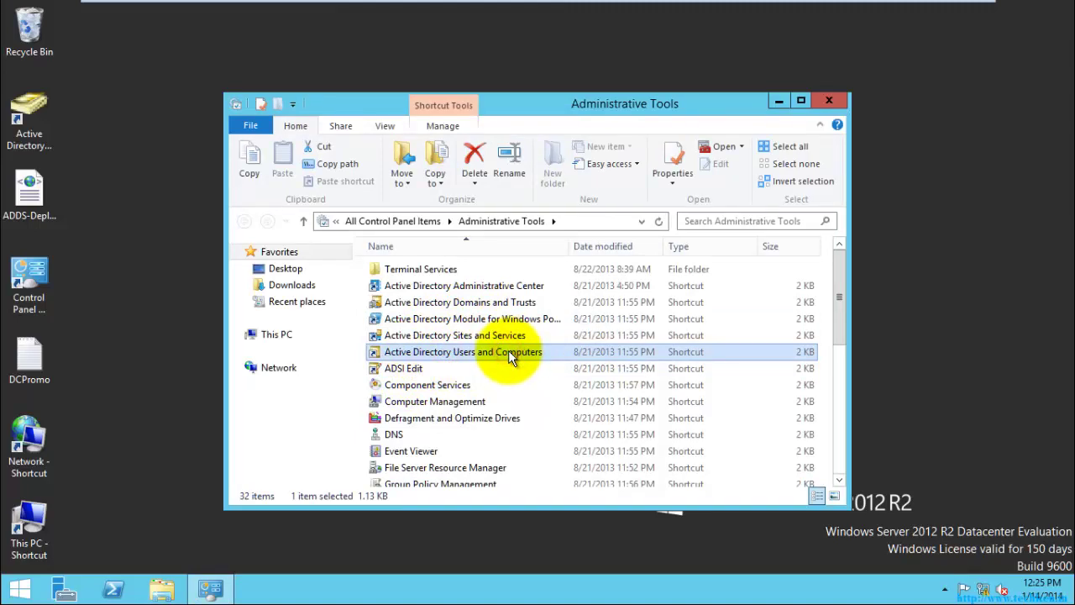
- Close Administrative Tools, maximize the console, and widen the tree pane
{"action": "left_click", "coordinate": [829, 100]}
{"action": "double_click", "coordinate": [390, 82]}
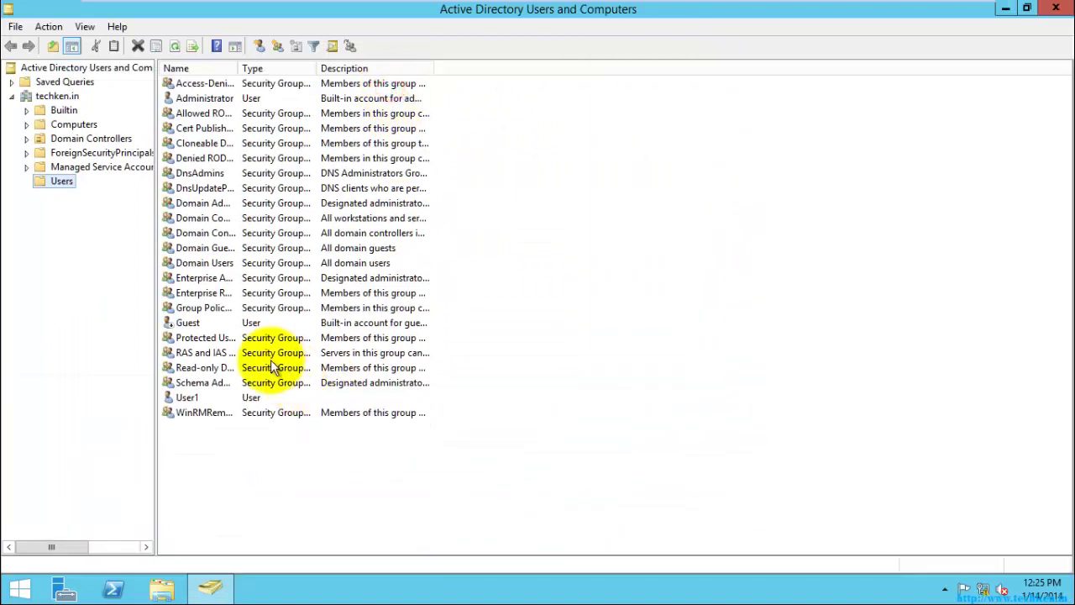
{"action": "left_click_drag", "start_coordinate": [154, 285], "coordinate": [264, 290]}
- Browse techken.in's containers, Builtin through Managed Service Accounts, ending on Users
{"action": "left_click", "coordinate": [55, 96]}
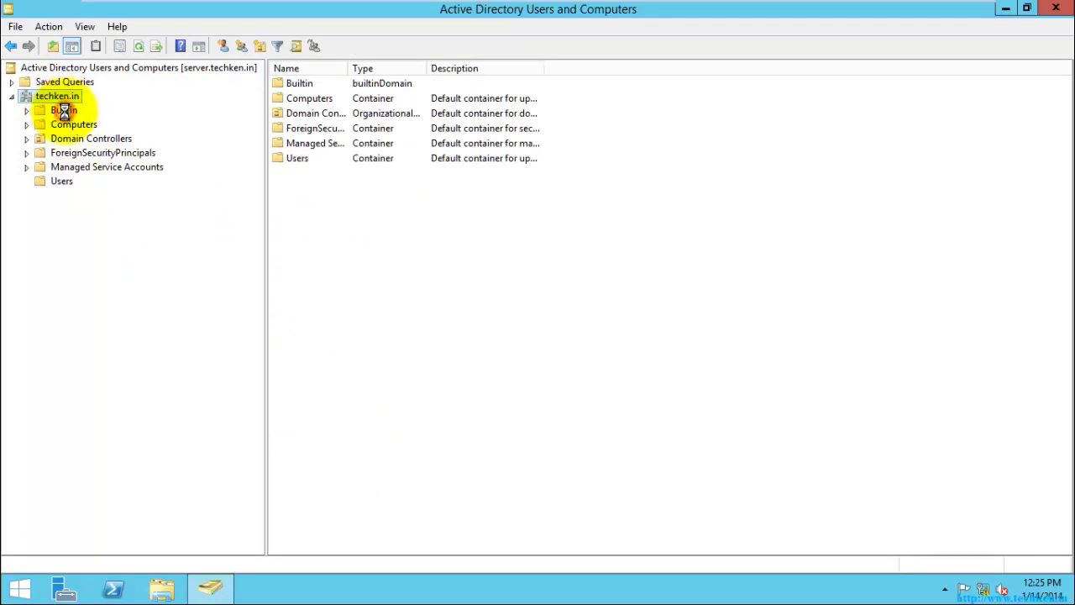
{"action": "left_click", "coordinate": [62, 110]}
{"action": "left_click", "coordinate": [71, 126]}
{"action": "left_click", "coordinate": [70, 139]}
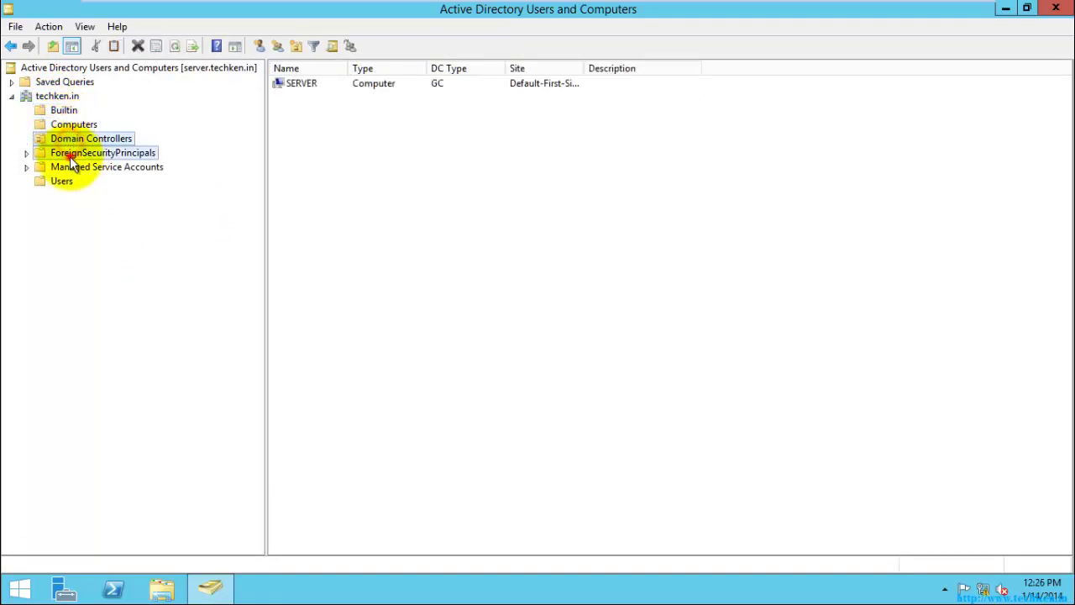
{"action": "left_click", "coordinate": [72, 153]}
{"action": "left_click", "coordinate": [69, 167]}
{"action": "left_click", "coordinate": [63, 182]}
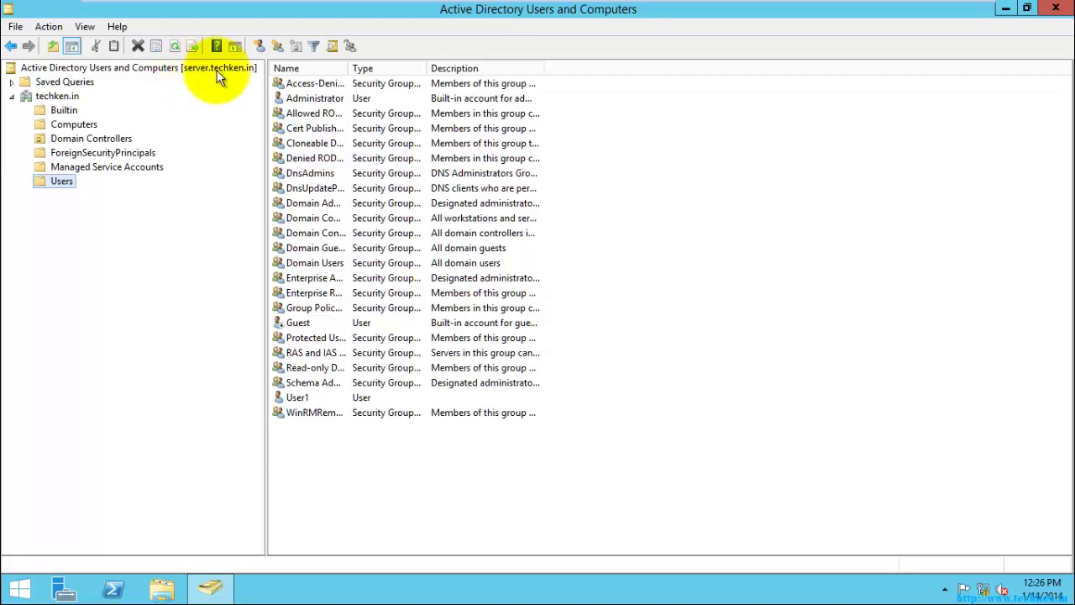
{"action": "left_click", "coordinate": [63, 97]}
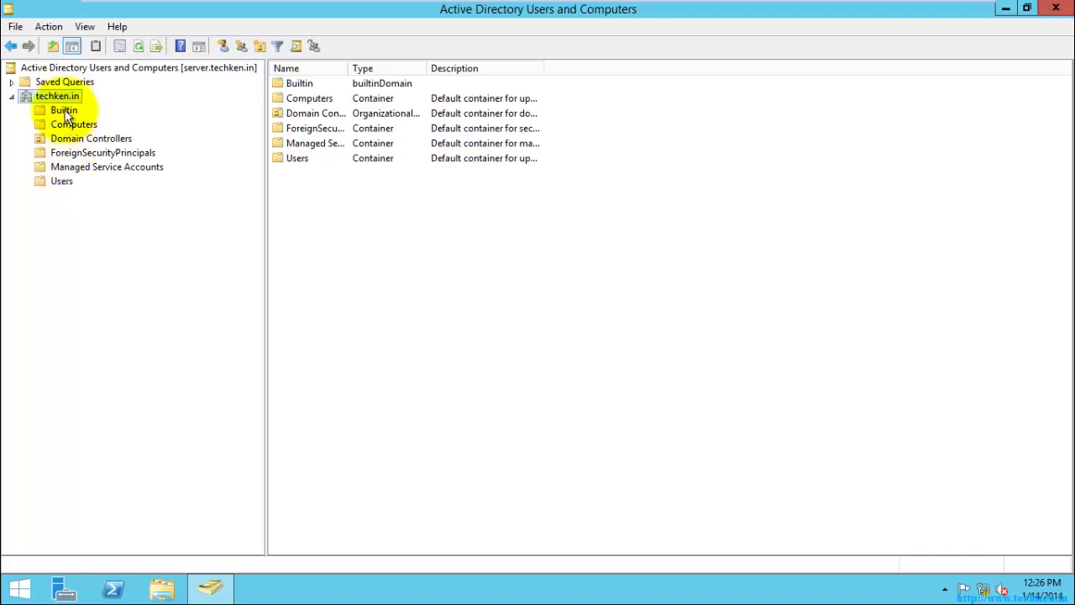
{"action": "left_click", "coordinate": [63, 181]}
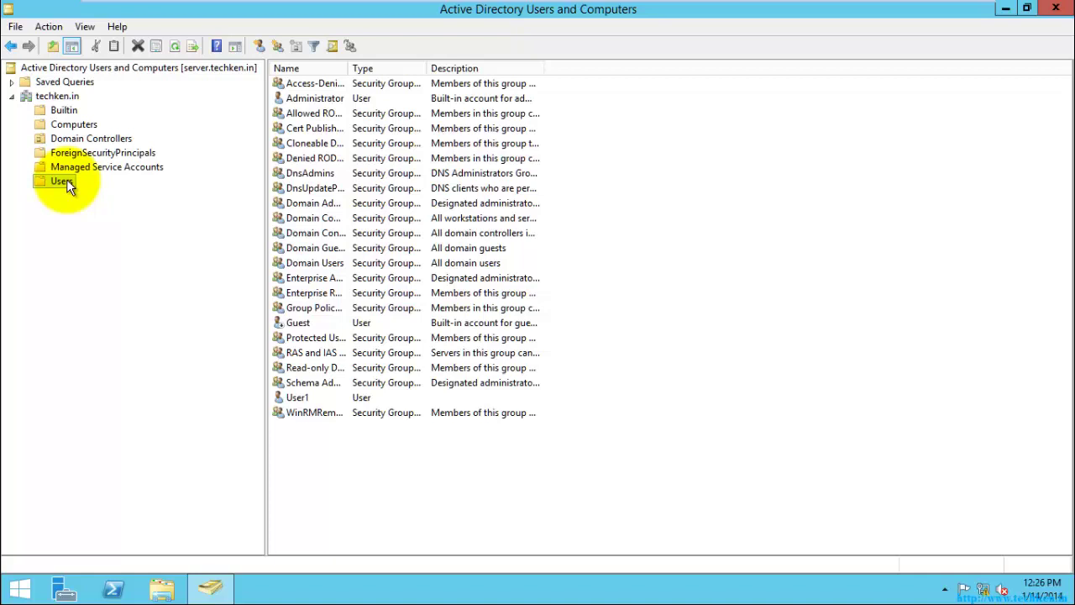
- Show the New submenu of object types for the techken.in Users container
{"action": "right_click", "coordinate": [66, 181]}
{"action": "mouse_move", "coordinate": [135, 227]}
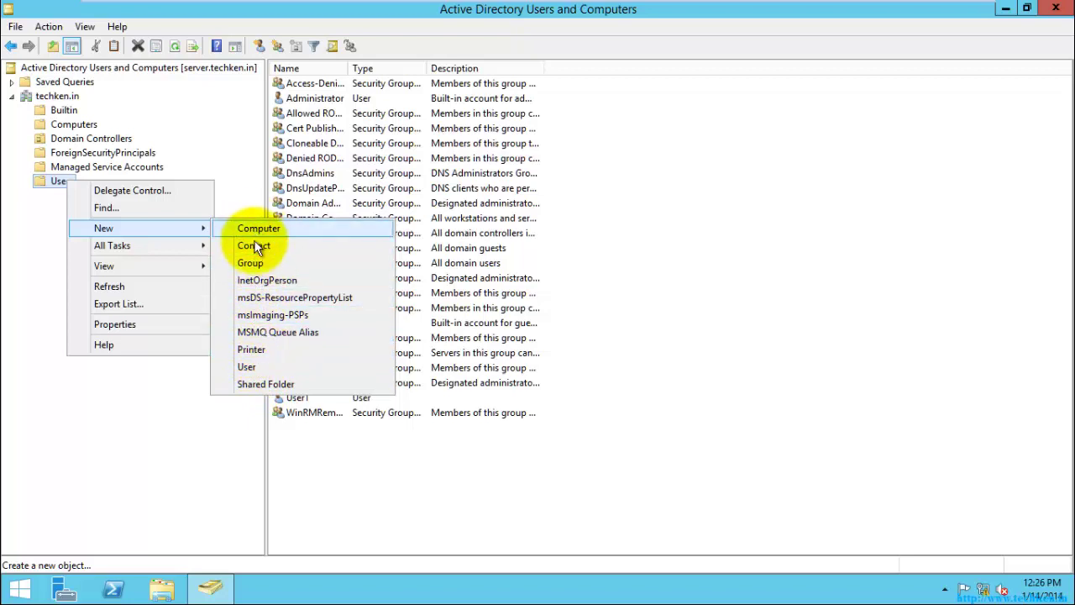
{"action": "mouse_move", "coordinate": [101, 245]}
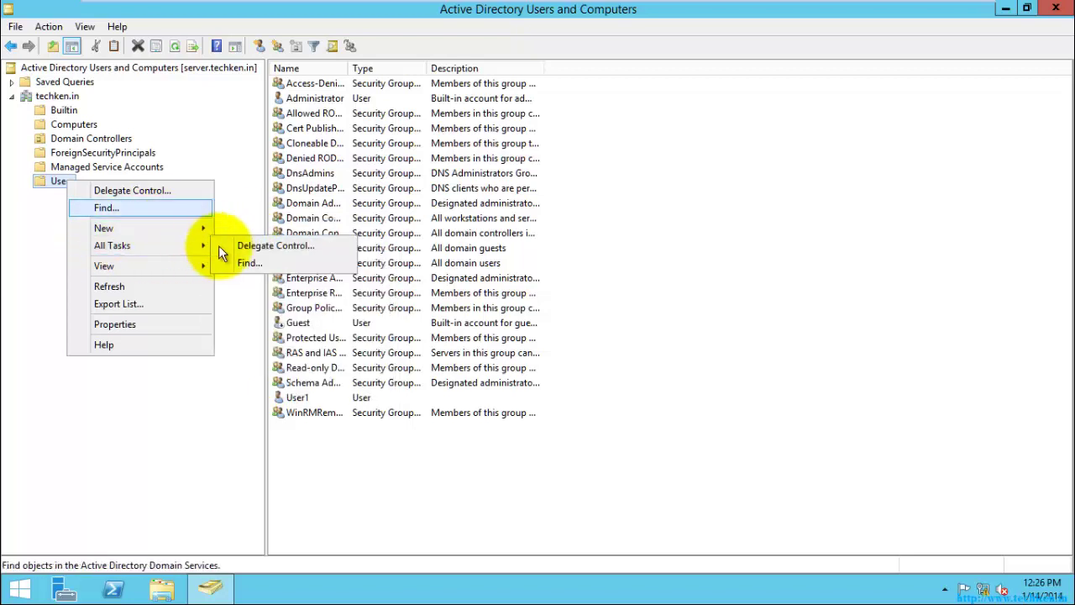
{"action": "left_click", "coordinate": [52, 248]}
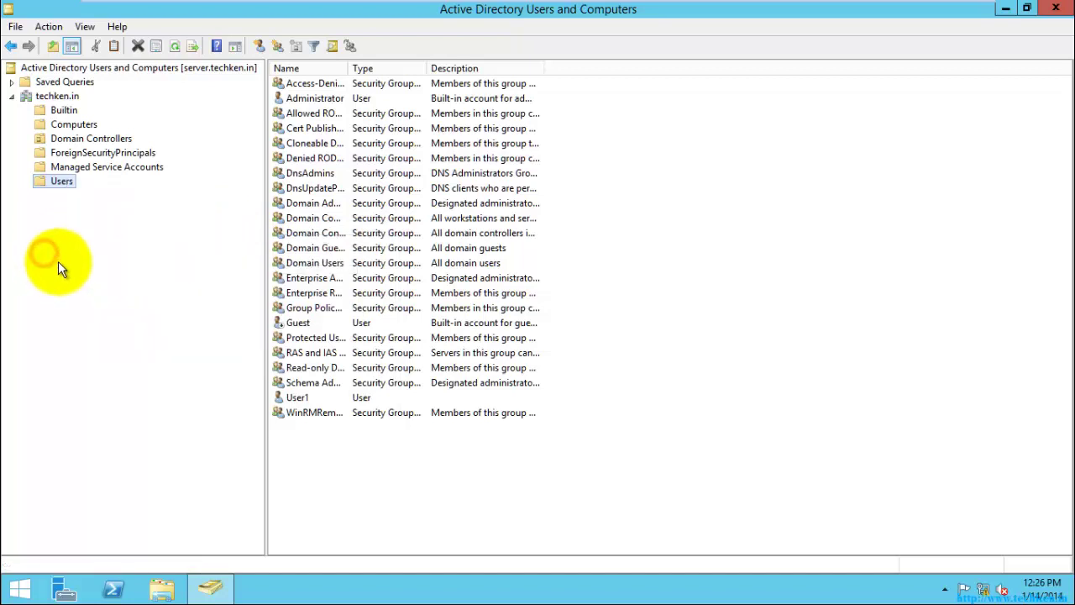
{"action": "right_click", "coordinate": [65, 187]}
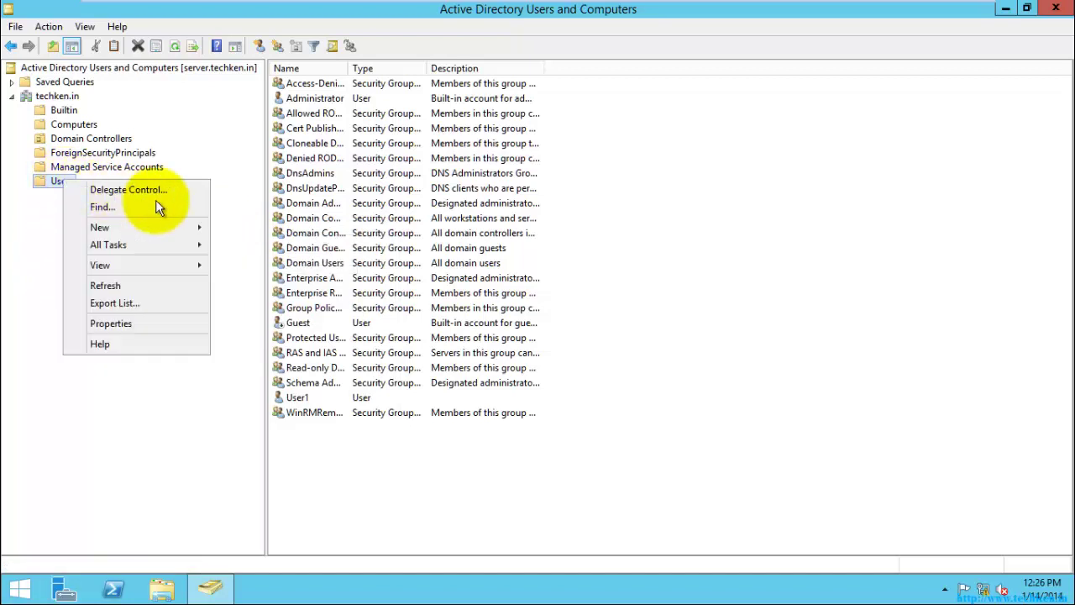
- Start a new user in Users with logon name 'user' and try to continue
{"action": "mouse_move", "coordinate": [210, 238]}
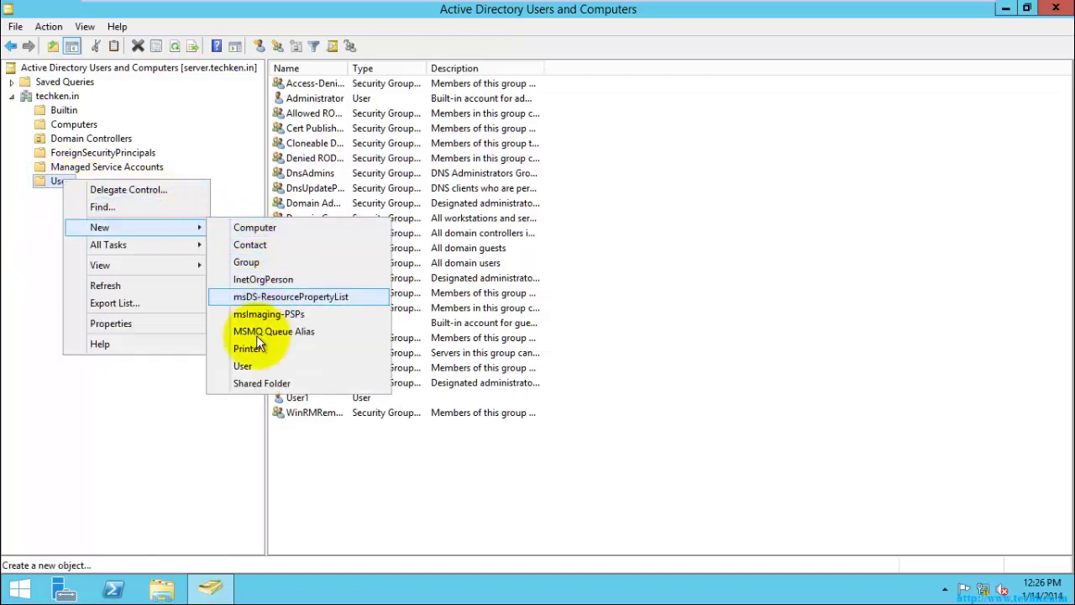
{"action": "left_click", "coordinate": [256, 366]}
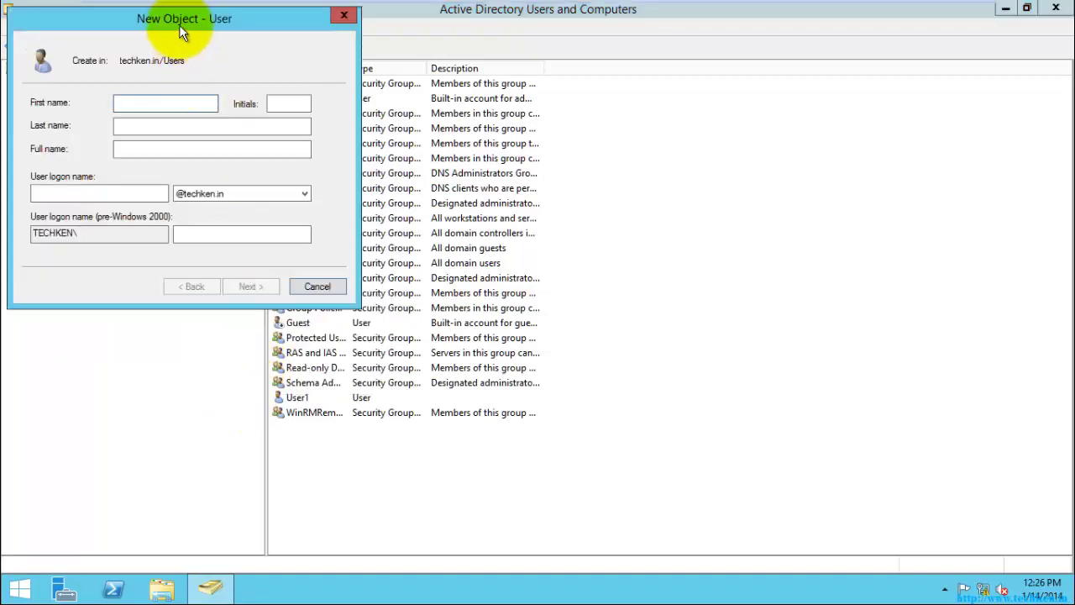
{"action": "left_click_drag", "start_coordinate": [179, 24], "coordinate": [552, 163]}
{"action": "left_click", "coordinate": [540, 241]}
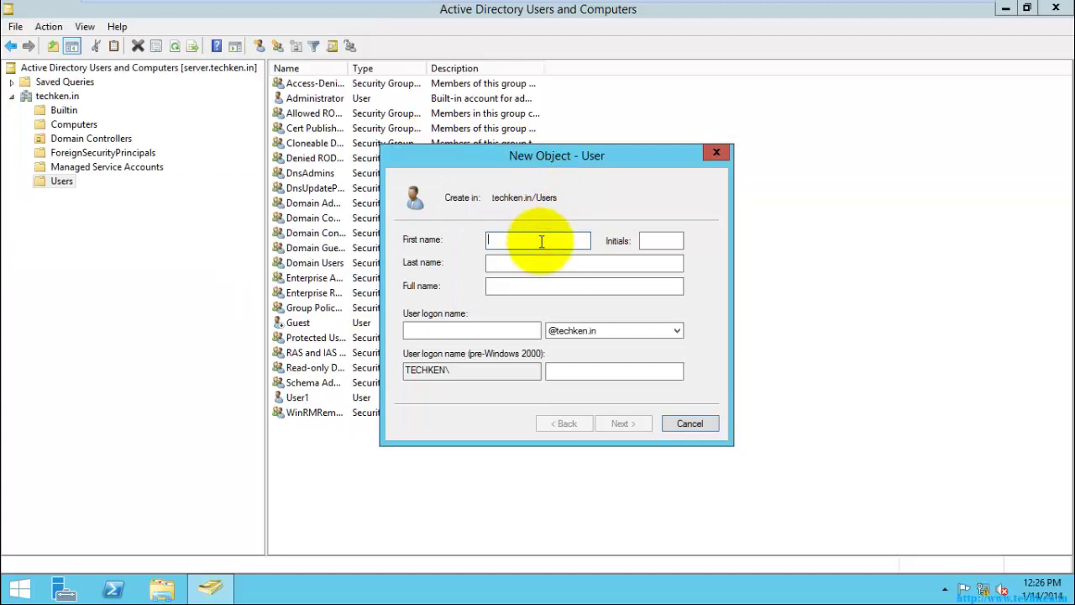
{"action": "key", "text": "Tab"}
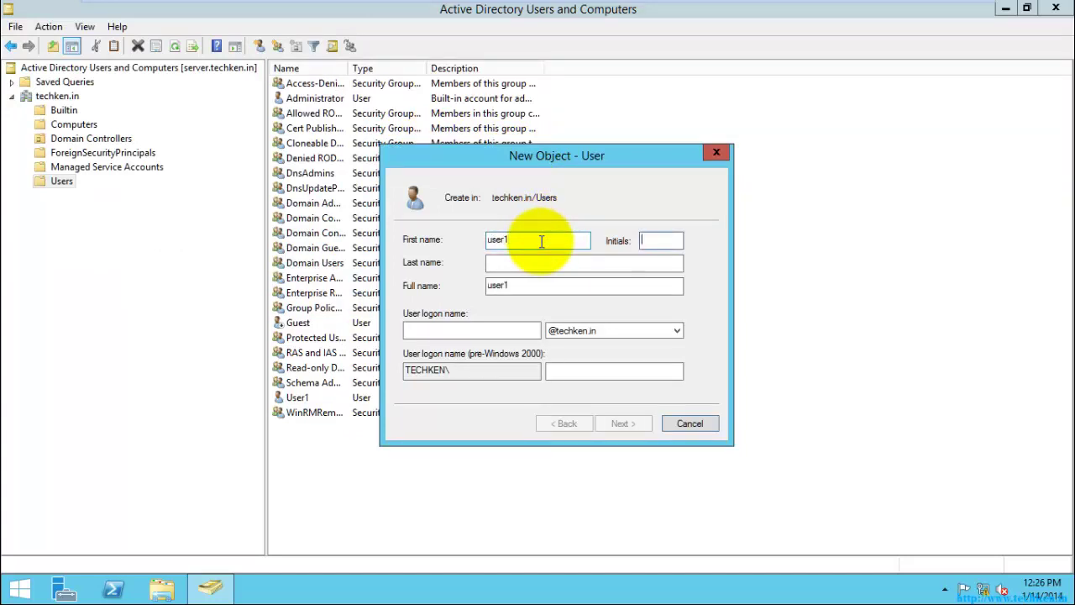
{"action": "key", "text": "Tab"}
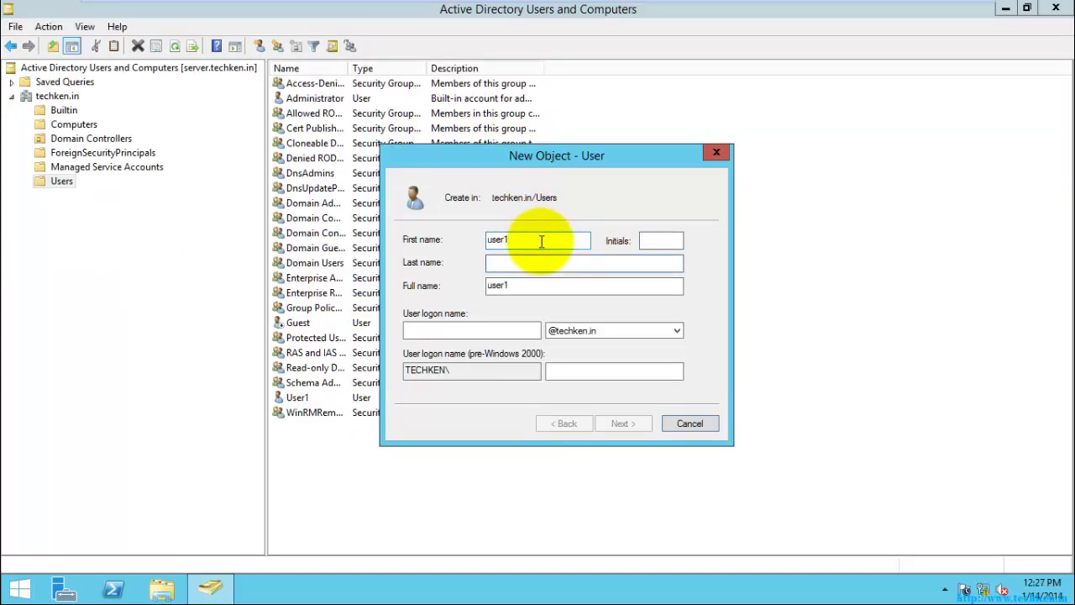
{"action": "key", "text": "Tab"}
{"action": "type", "text": "user"}
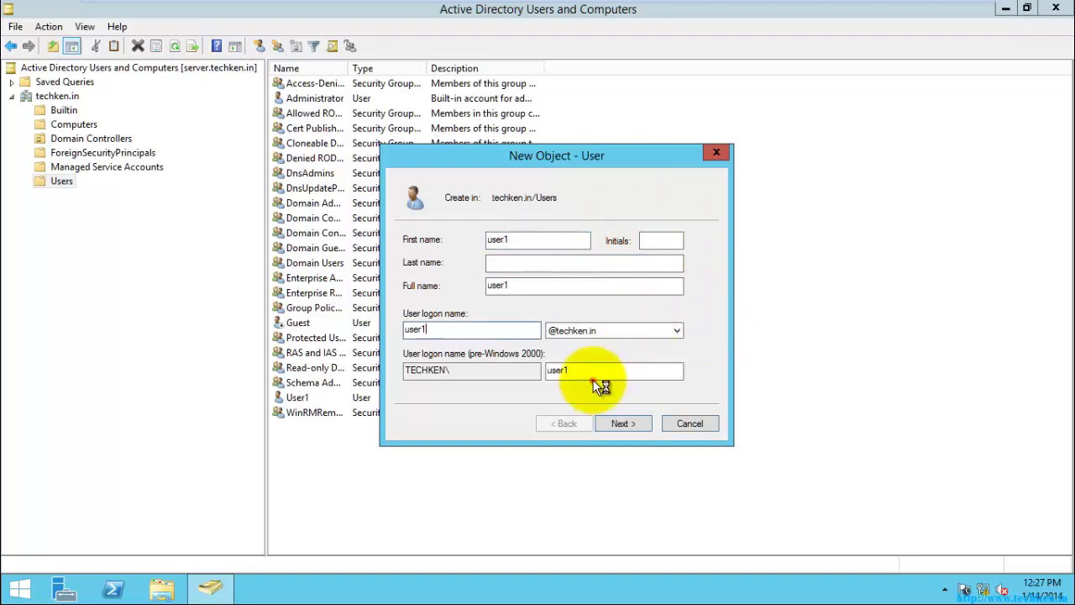
{"action": "left_click", "coordinate": [623, 424]}
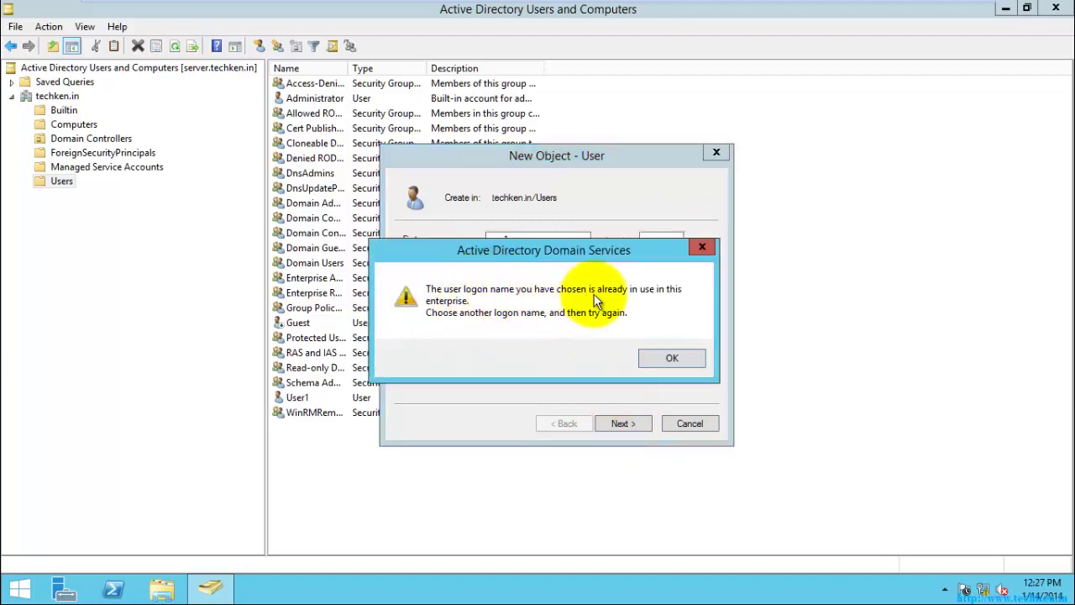
- Dismiss the name-in-use error, change first name and logon name to user2, and continue
{"action": "left_click", "coordinate": [663, 356]}
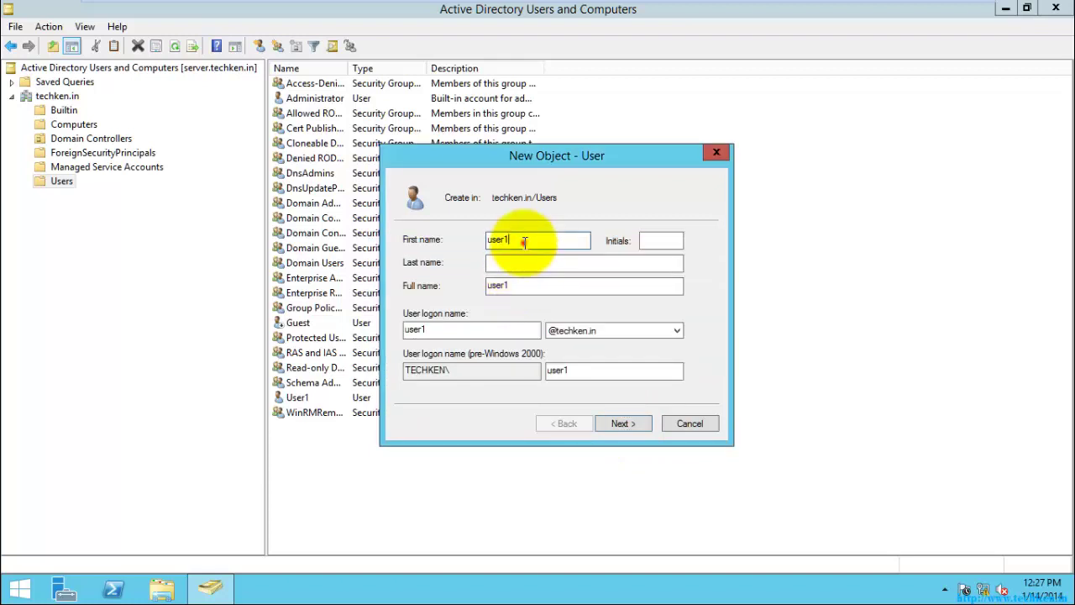
{"action": "left_click", "coordinate": [524, 242]}
{"action": "left_click", "coordinate": [468, 331]}
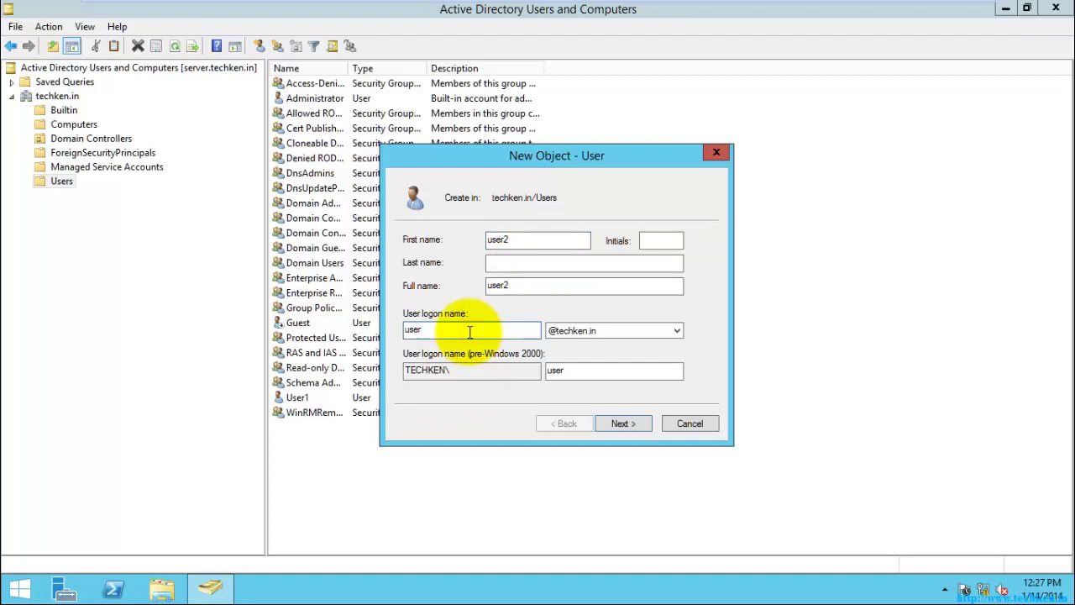
{"action": "type", "text": "2"}
{"action": "left_click", "coordinate": [619, 423]}
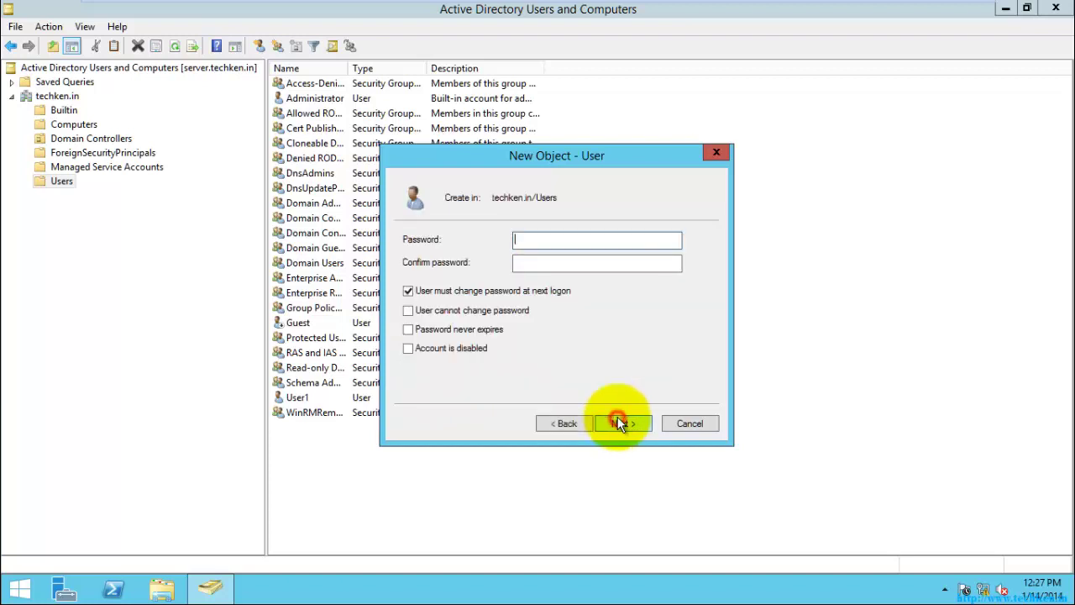
- Enter and confirm the new account's password
{"action": "left_click", "coordinate": [409, 291]}
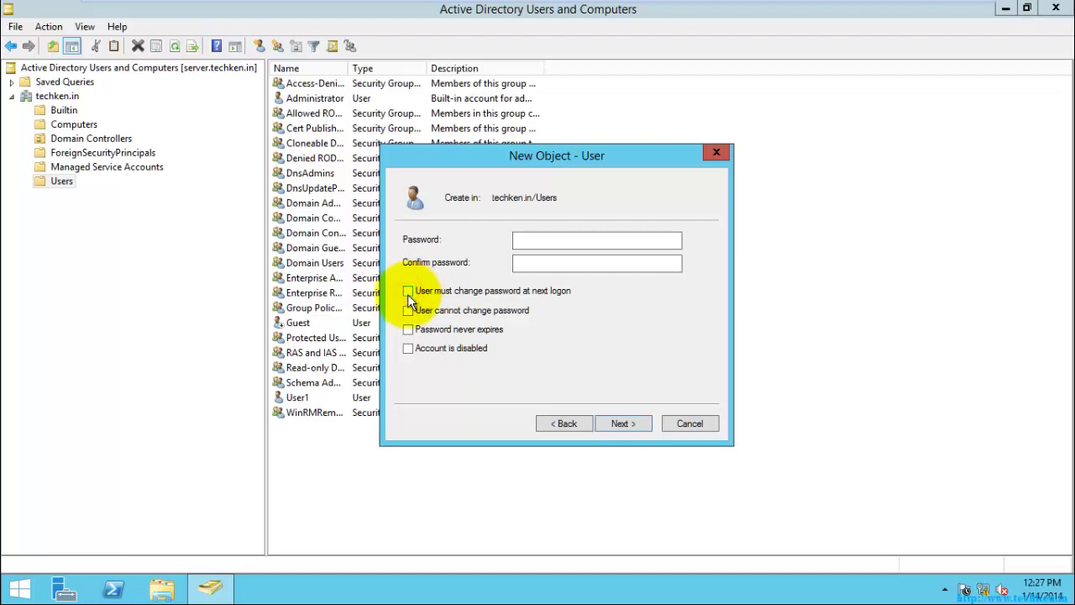
{"action": "left_click", "coordinate": [409, 292]}
{"action": "left_click", "coordinate": [533, 240]}
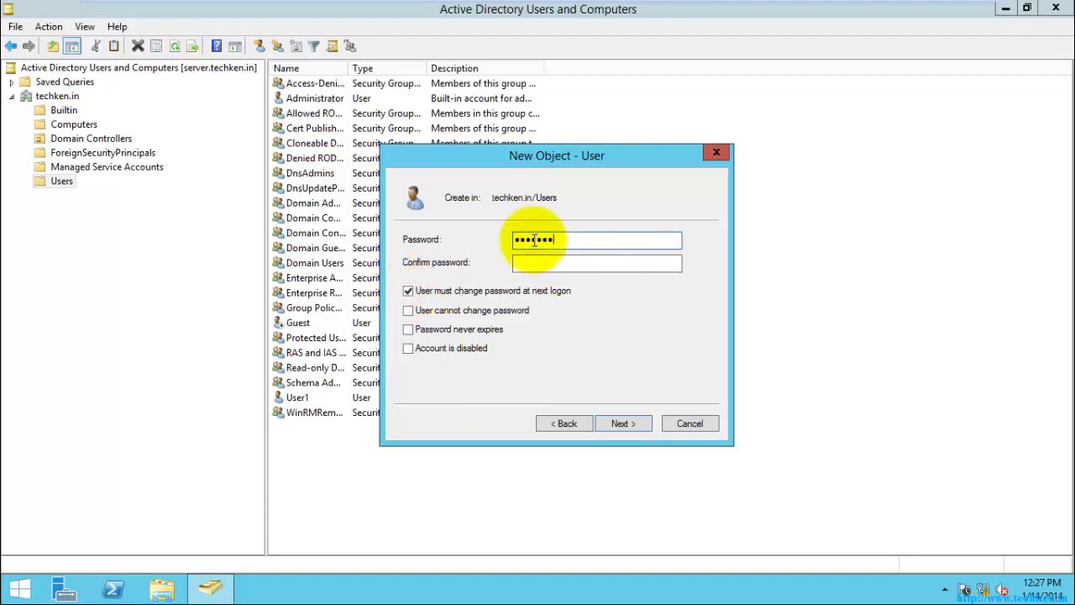
{"action": "type", "text": "P@ssw0rd1"}
{"action": "key", "text": "Tab"}
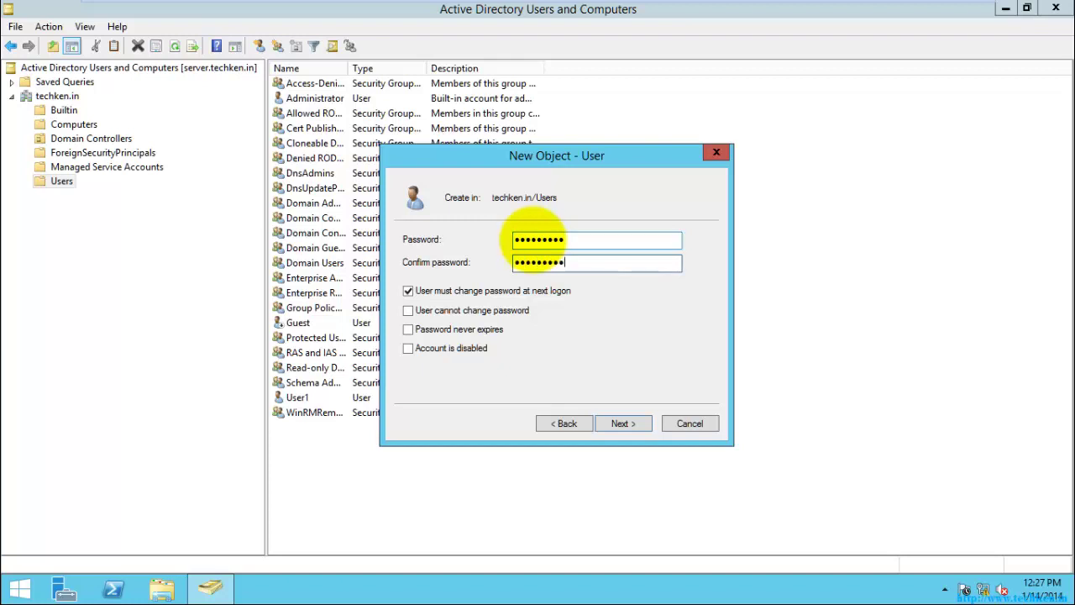
- Make the password never expire and unchangeable by the user, then finish creating user2
{"action": "left_click", "coordinate": [408, 331]}
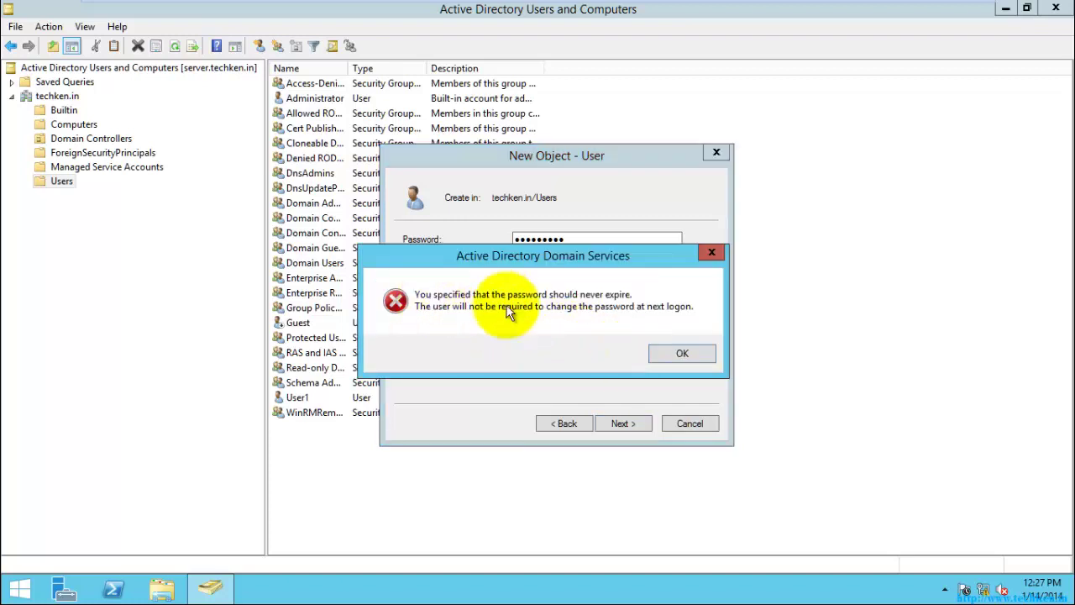
{"action": "left_click", "coordinate": [670, 353]}
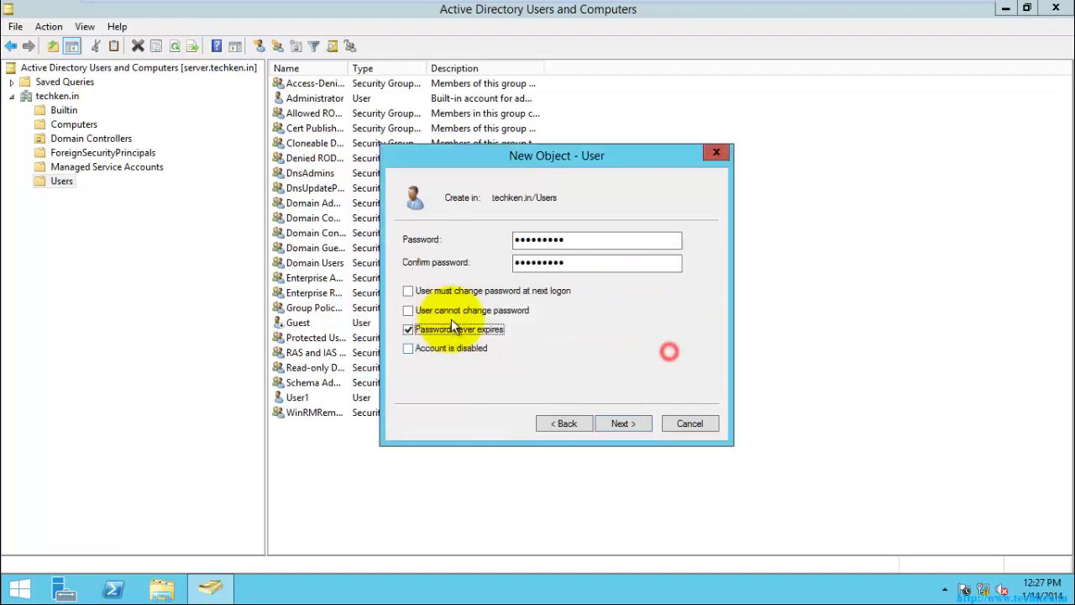
{"action": "left_click", "coordinate": [408, 311]}
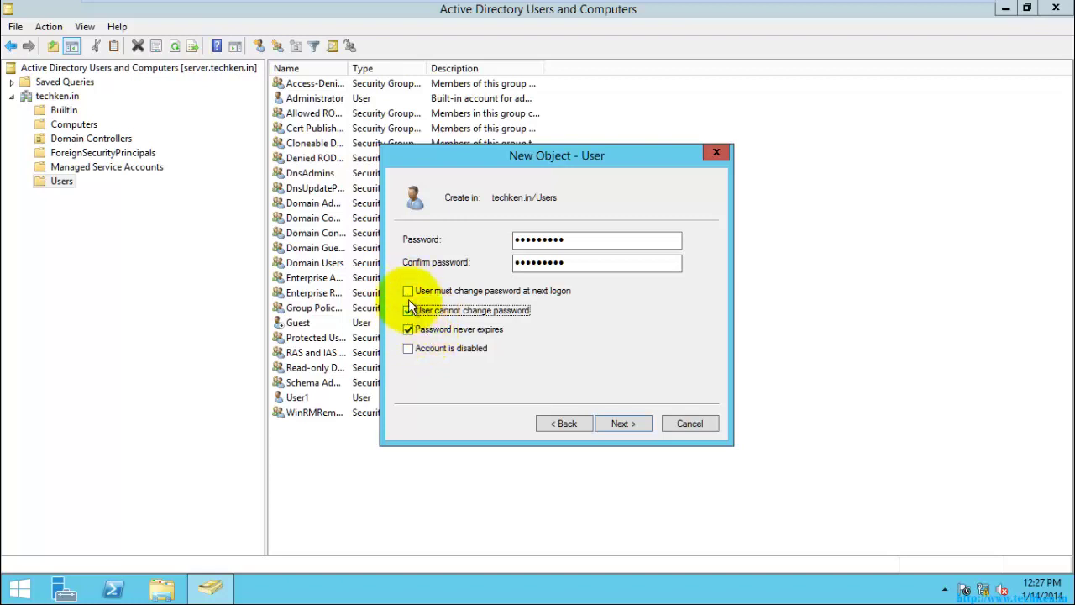
{"action": "left_click", "coordinate": [408, 291]}
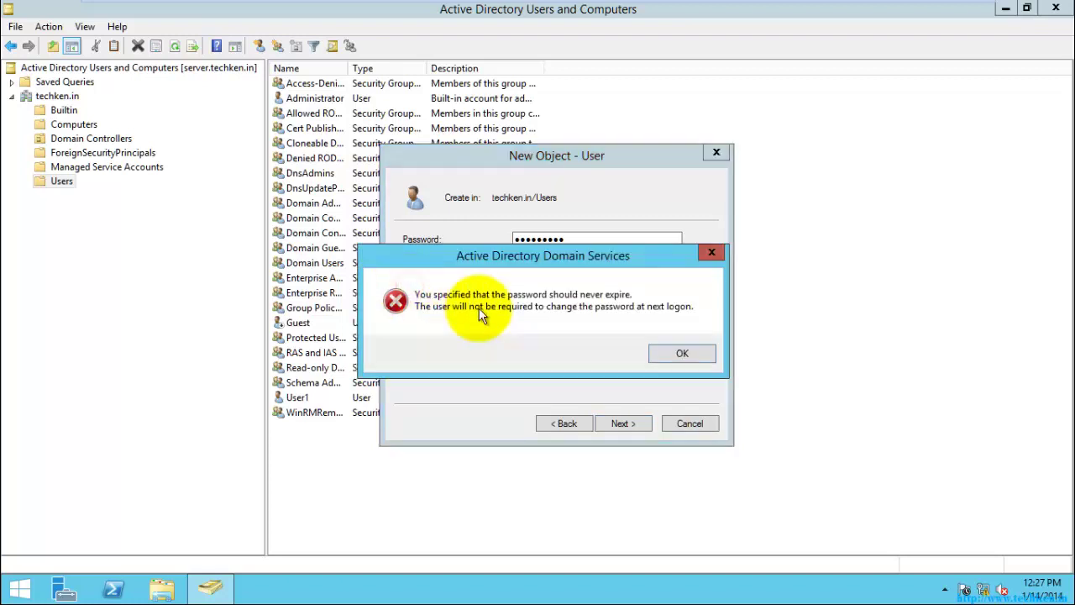
{"action": "left_click", "coordinate": [675, 349]}
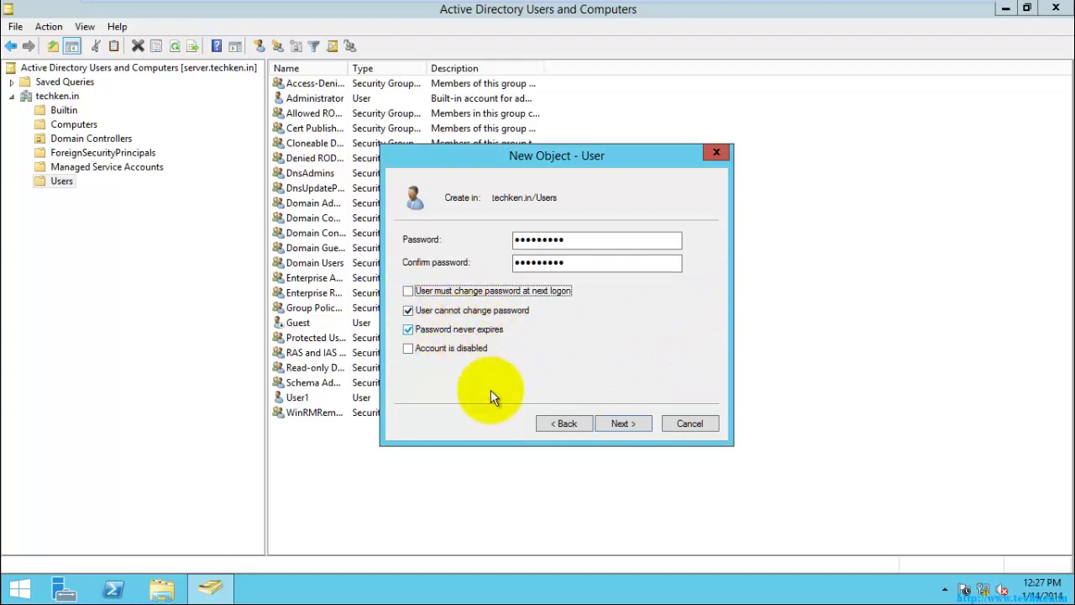
{"action": "left_click", "coordinate": [620, 422]}
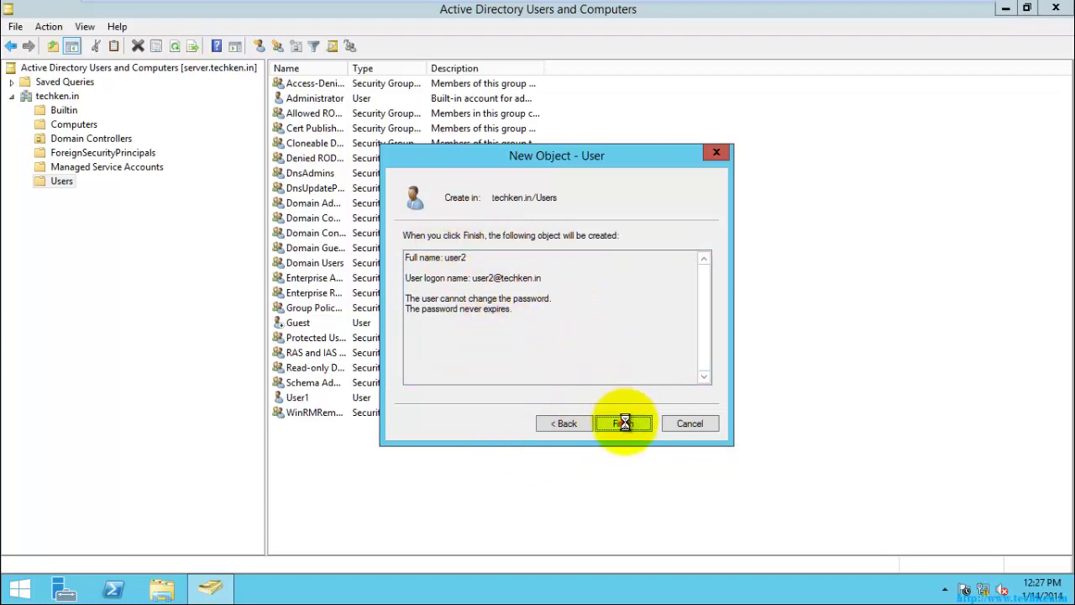
{"action": "left_click", "coordinate": [623, 423]}
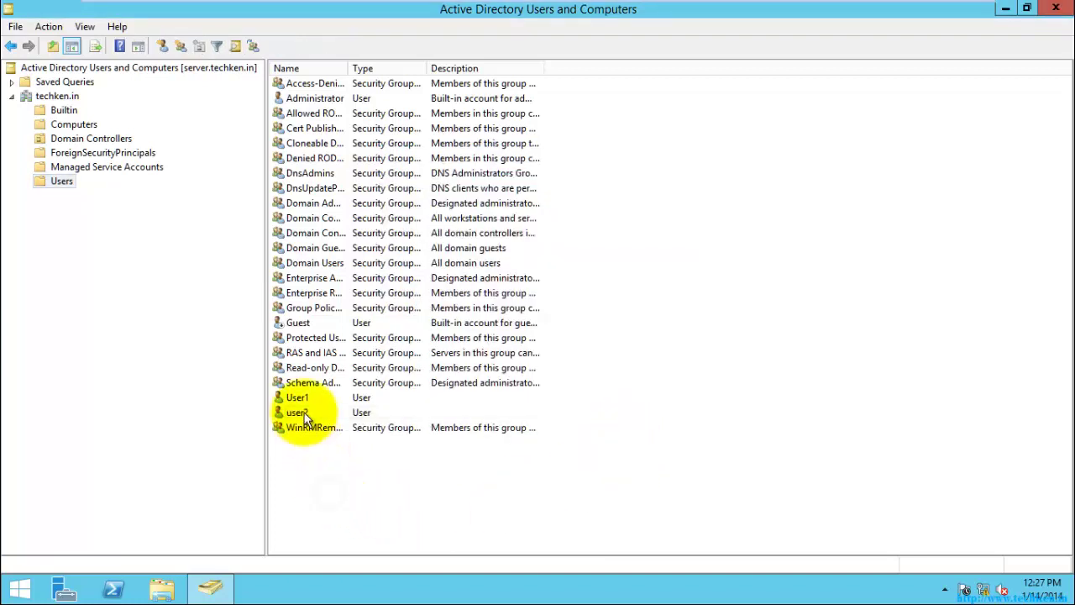
- Create a Global Security group named 'User Group' in the techken.in Users container
{"action": "left_click", "coordinate": [304, 413]}
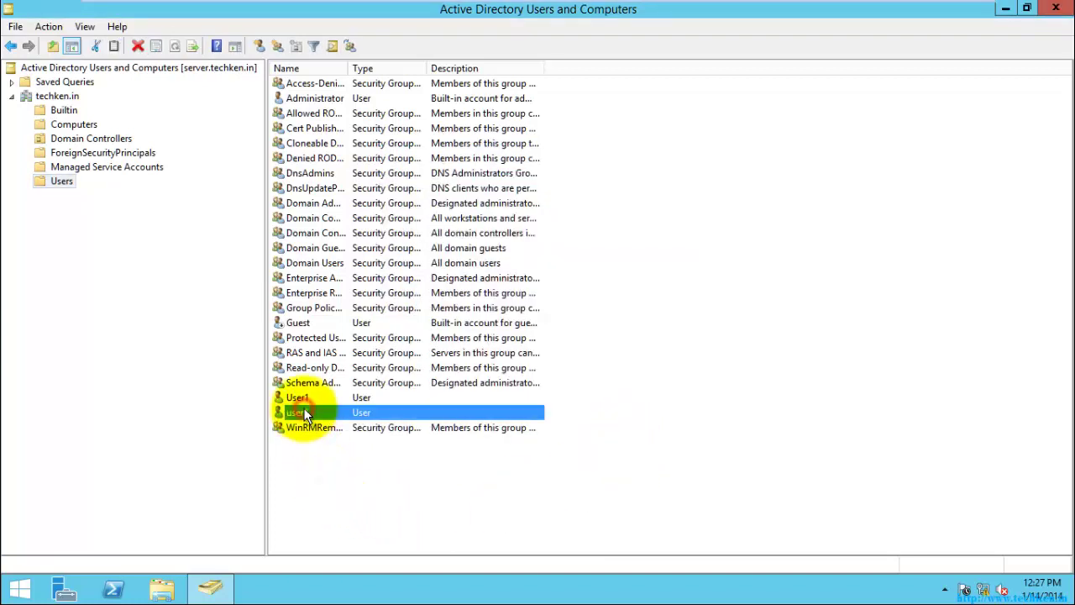
{"action": "left_click", "coordinate": [62, 181]}
{"action": "right_click", "coordinate": [63, 179]}
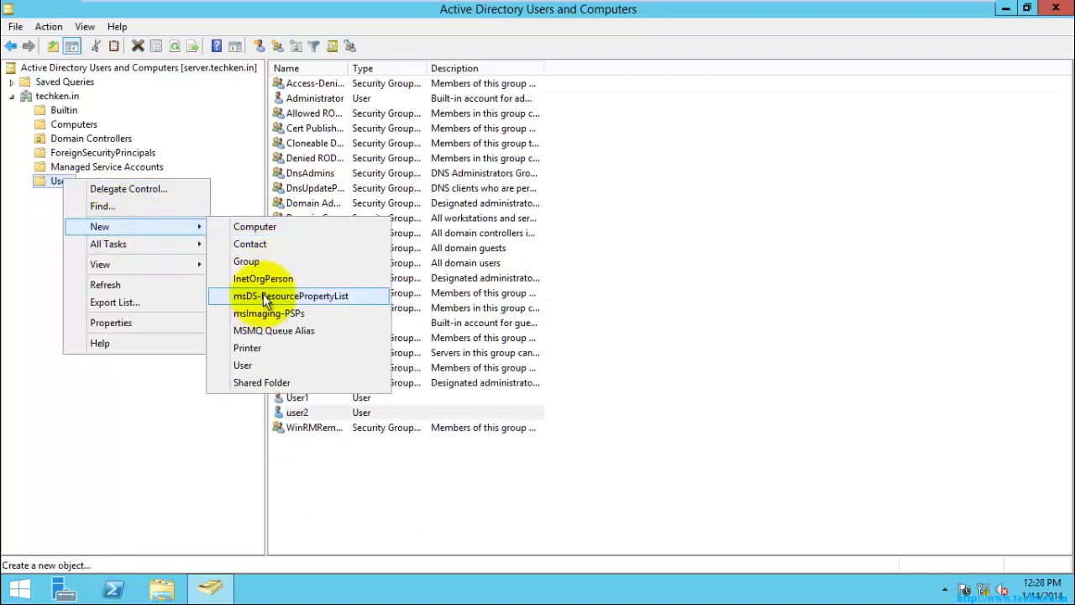
{"action": "left_click", "coordinate": [259, 263]}
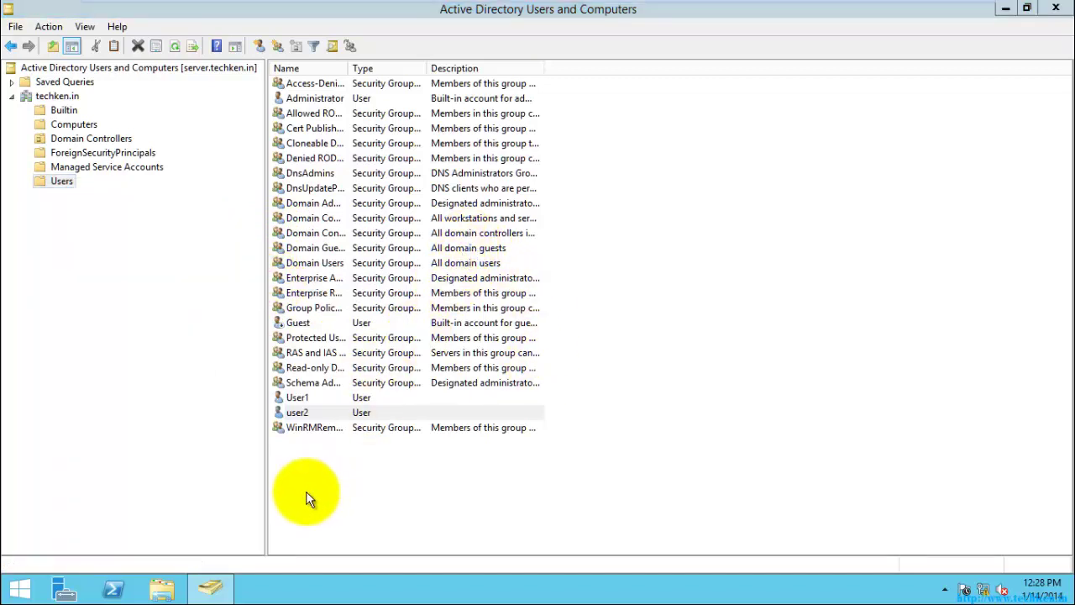
{"action": "left_click", "coordinate": [162, 25]}
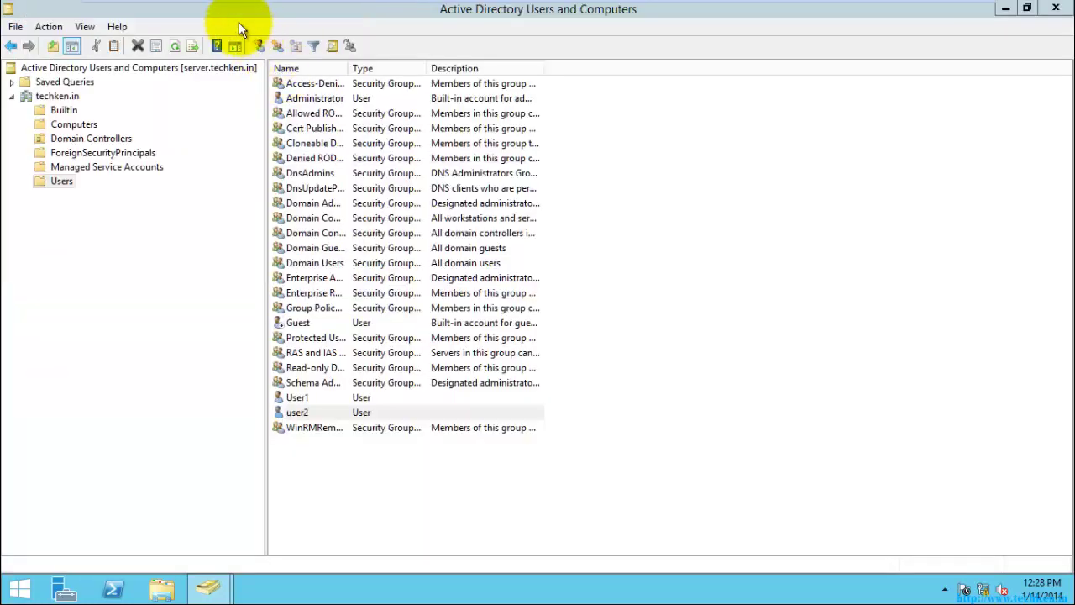
{"action": "left_click_drag", "start_coordinate": [159, 24], "coordinate": [580, 173]}
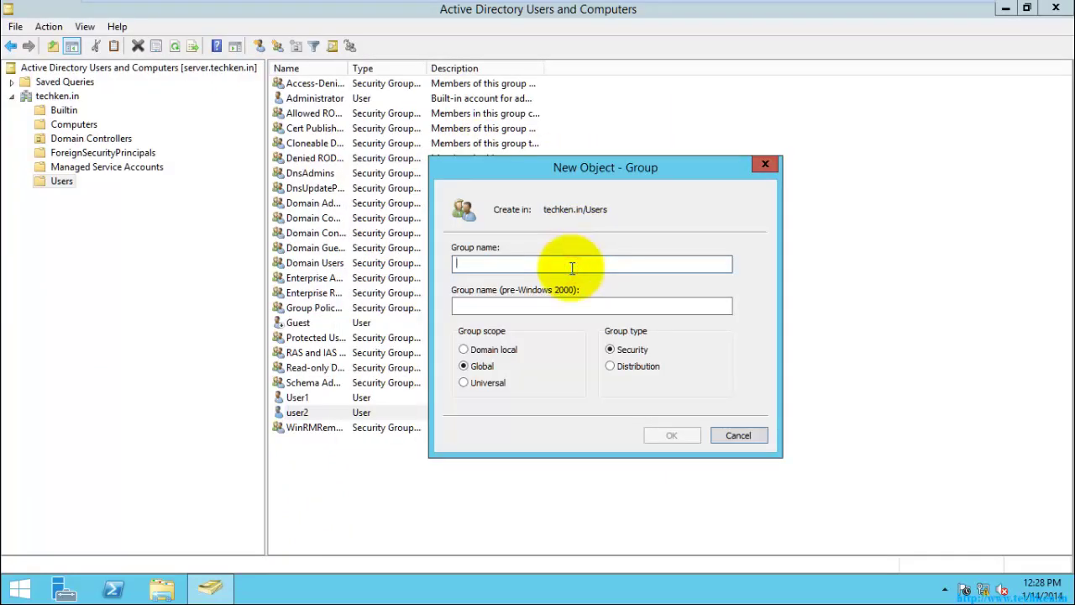
{"action": "type", "text": "User Group"}
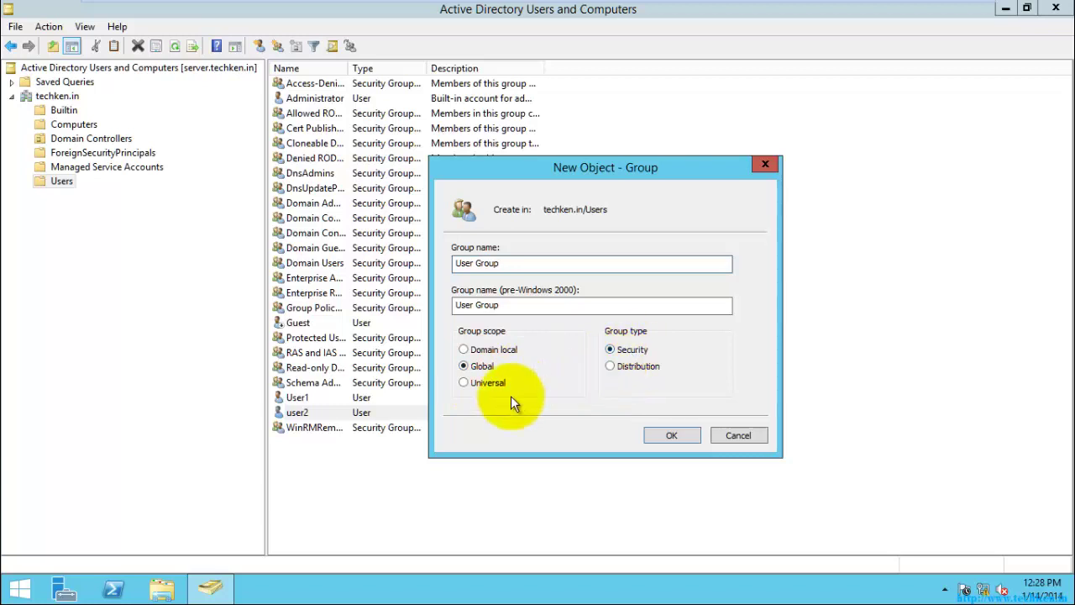
{"action": "left_click", "coordinate": [670, 435]}
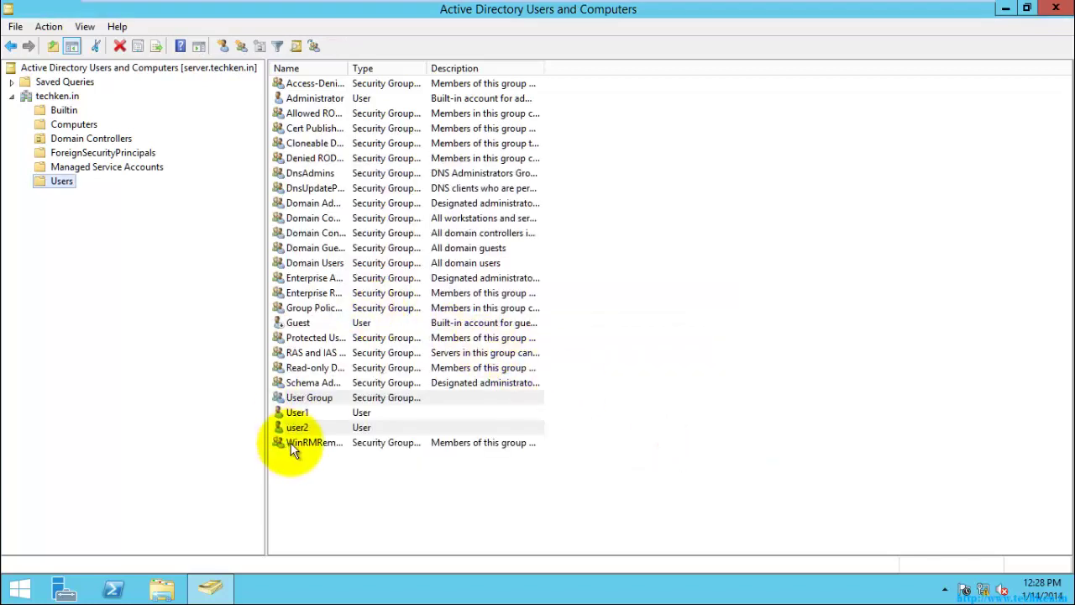
- Open user2's Properties and review its Address, Account and Profile tabs
{"action": "left_click", "coordinate": [306, 428]}
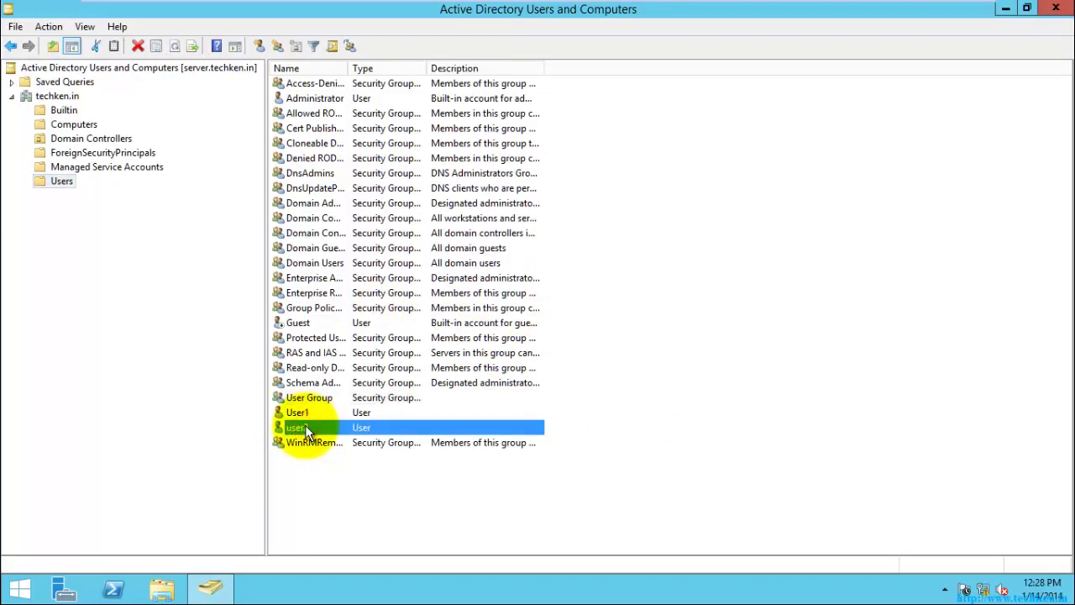
{"action": "right_click", "coordinate": [307, 431]}
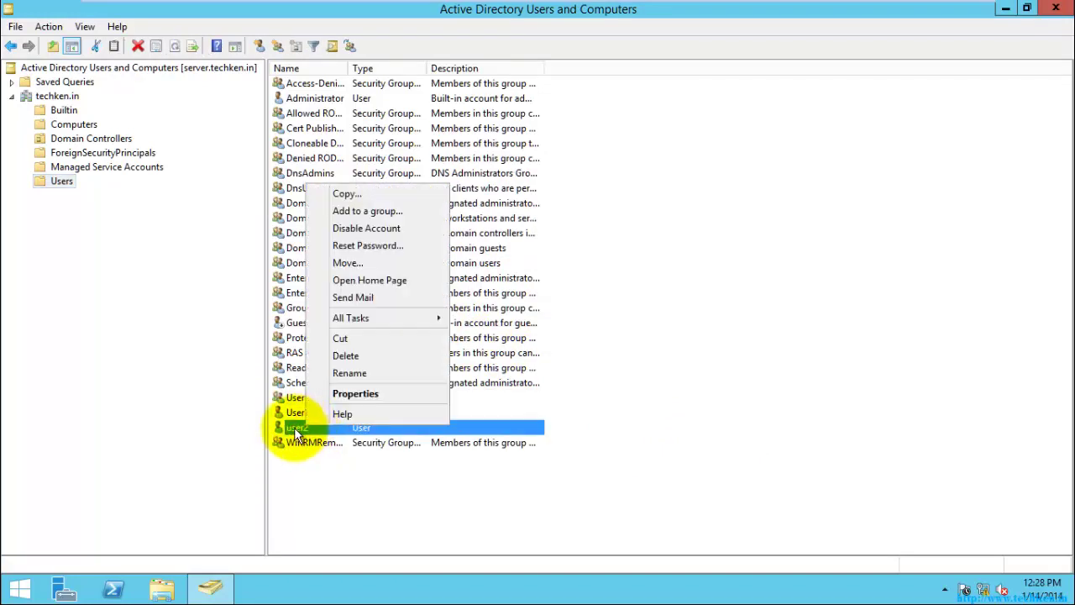
{"action": "left_click", "coordinate": [355, 395]}
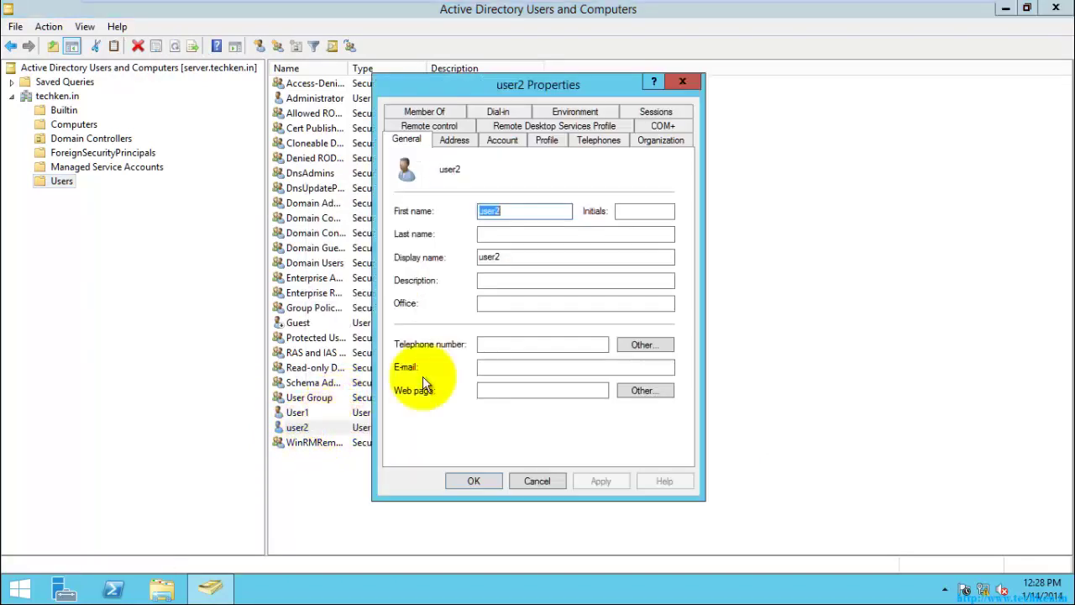
{"action": "left_click_drag", "start_coordinate": [580, 89], "coordinate": [608, 85]}
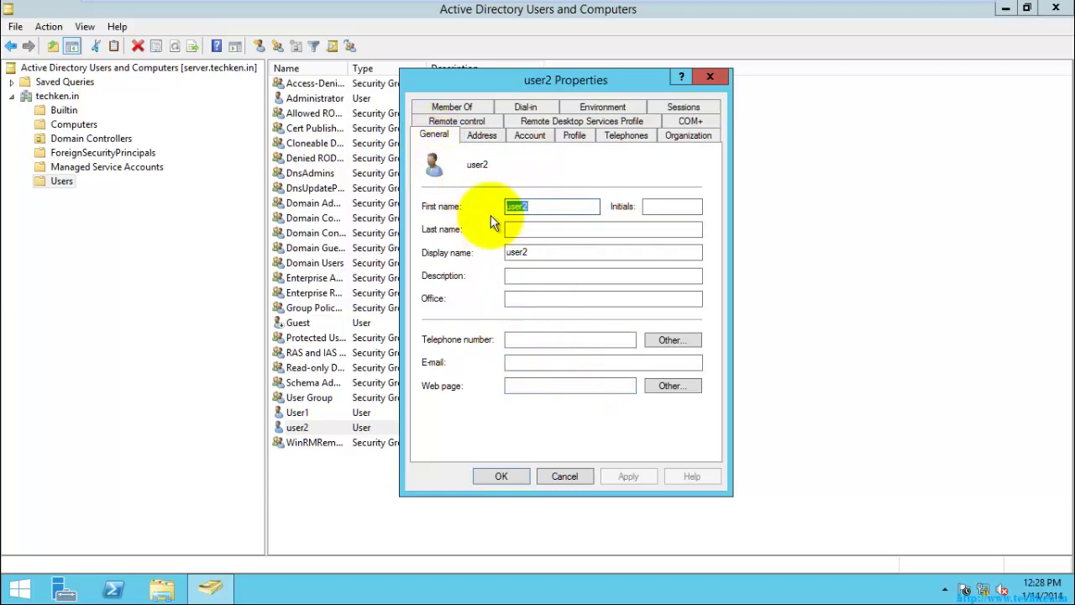
{"action": "left_click", "coordinate": [480, 136]}
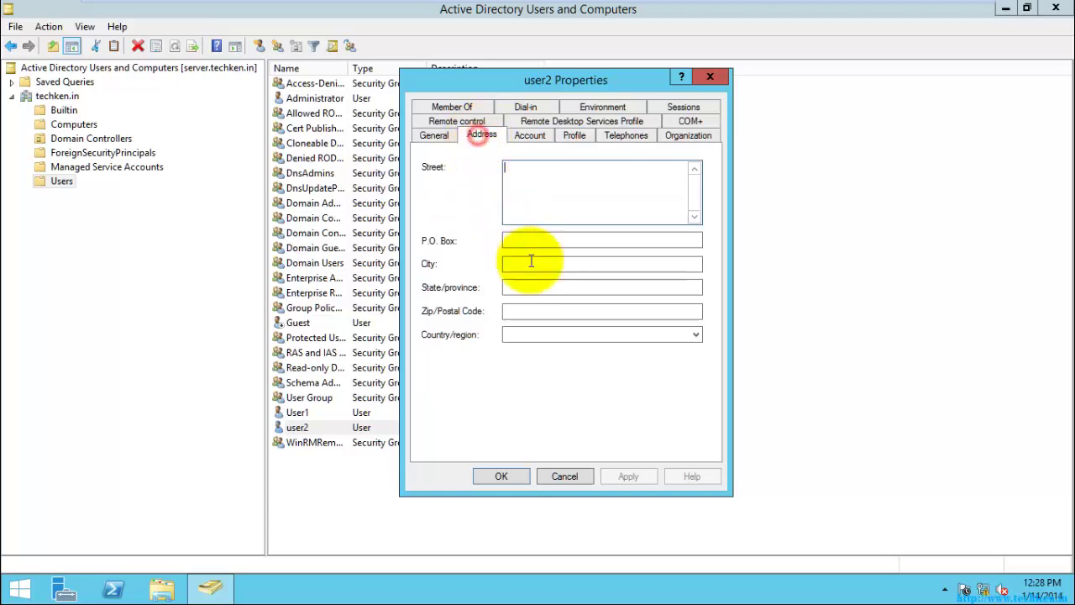
{"action": "left_click", "coordinate": [528, 136]}
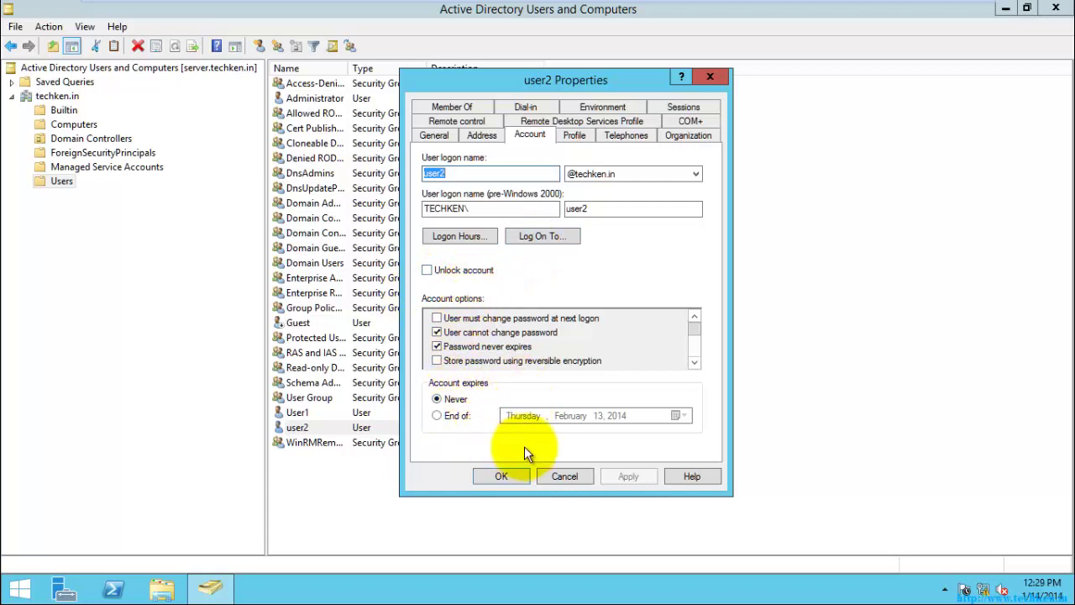
{"action": "mouse_move", "coordinate": [694, 330]}
{"action": "left_mouse_down"}
{"action": "mouse_move", "coordinate": [696, 366]}
{"action": "mouse_move", "coordinate": [694, 323]}
{"action": "left_mouse_up"}
- On user2's Profile tab, try the Home folder options, switching to a network drive and back to a local path
{"action": "left_click", "coordinate": [573, 136]}
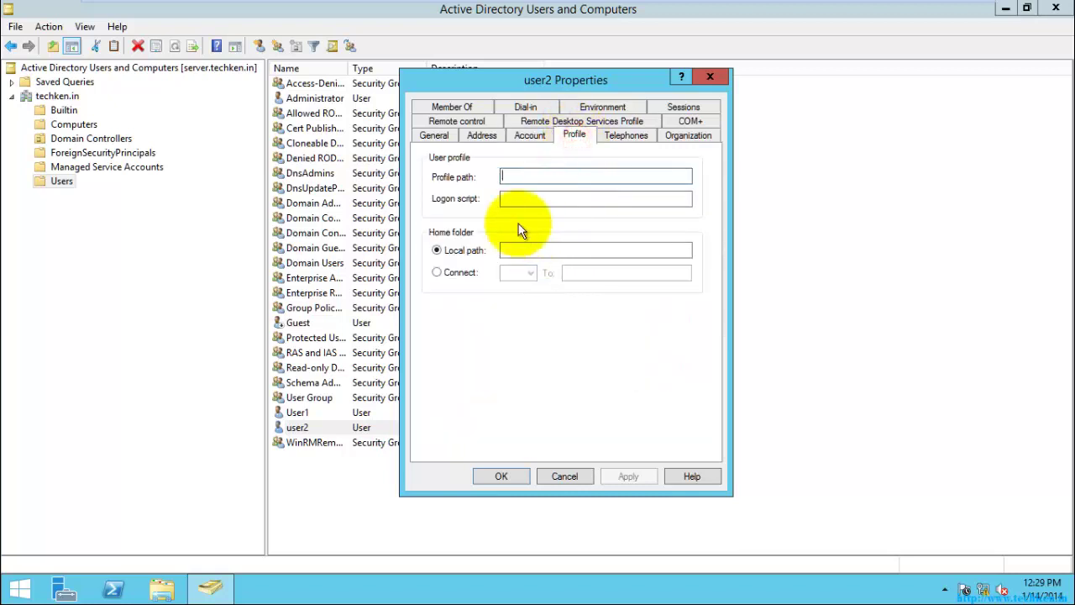
{"action": "left_click", "coordinate": [520, 177]}
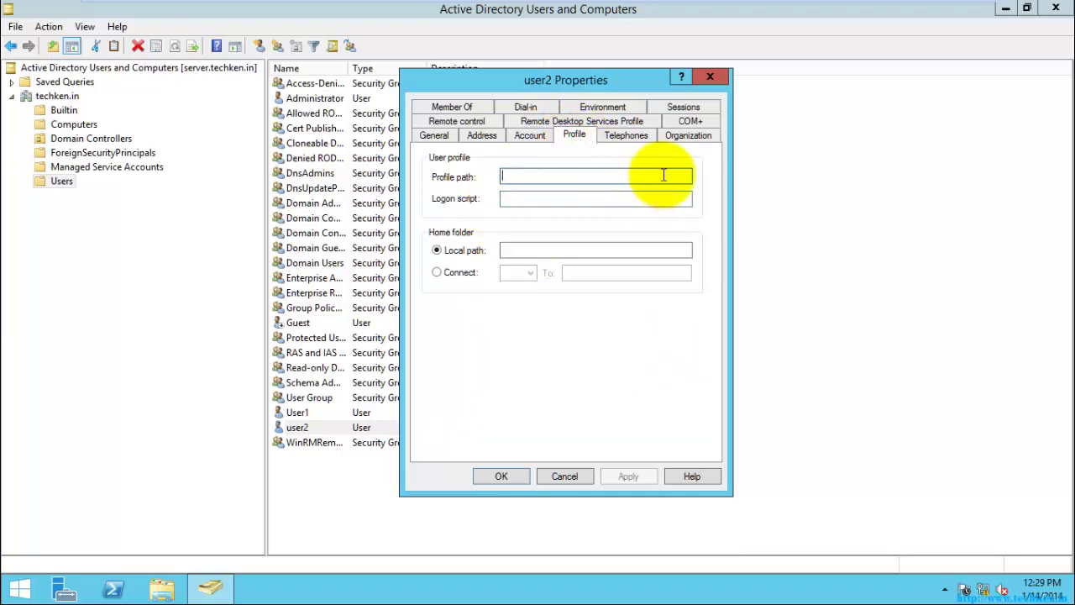
{"action": "left_click", "coordinate": [518, 199]}
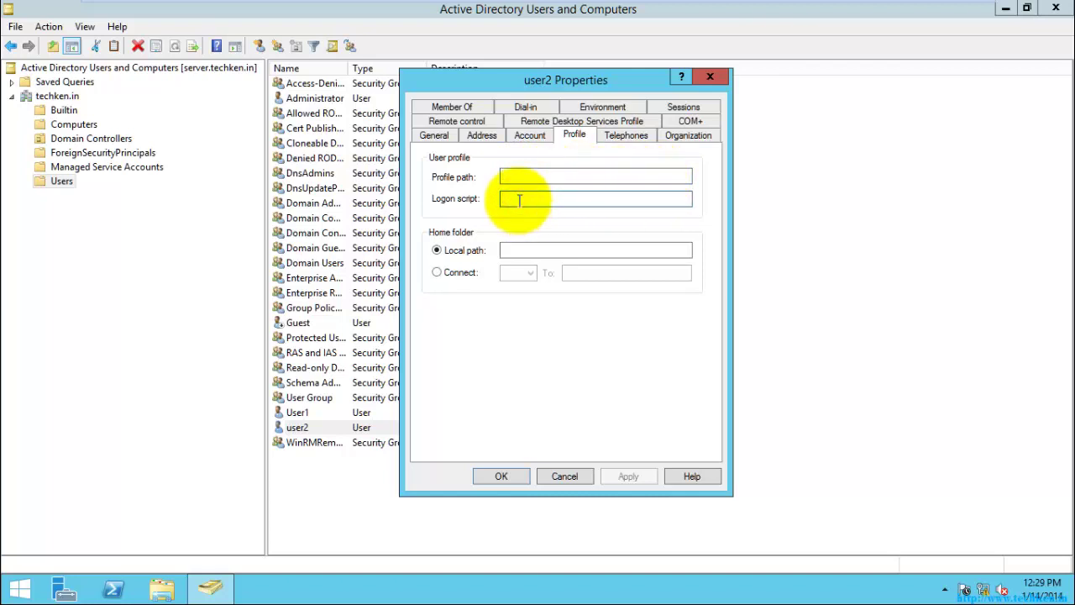
{"action": "left_click", "coordinate": [513, 250]}
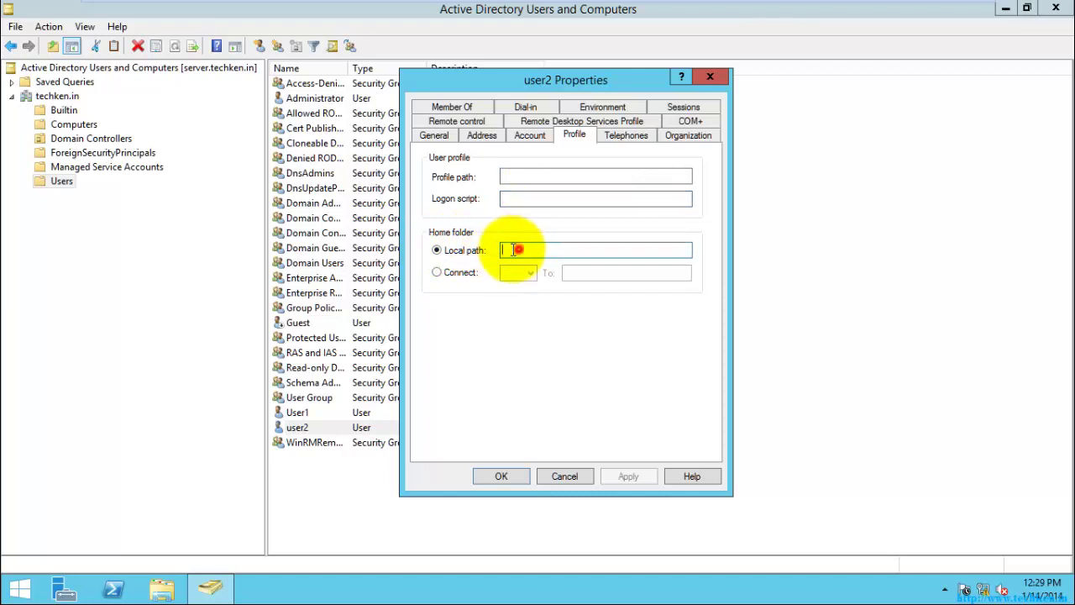
{"action": "left_click", "coordinate": [436, 273]}
{"action": "left_click", "coordinate": [574, 272]}
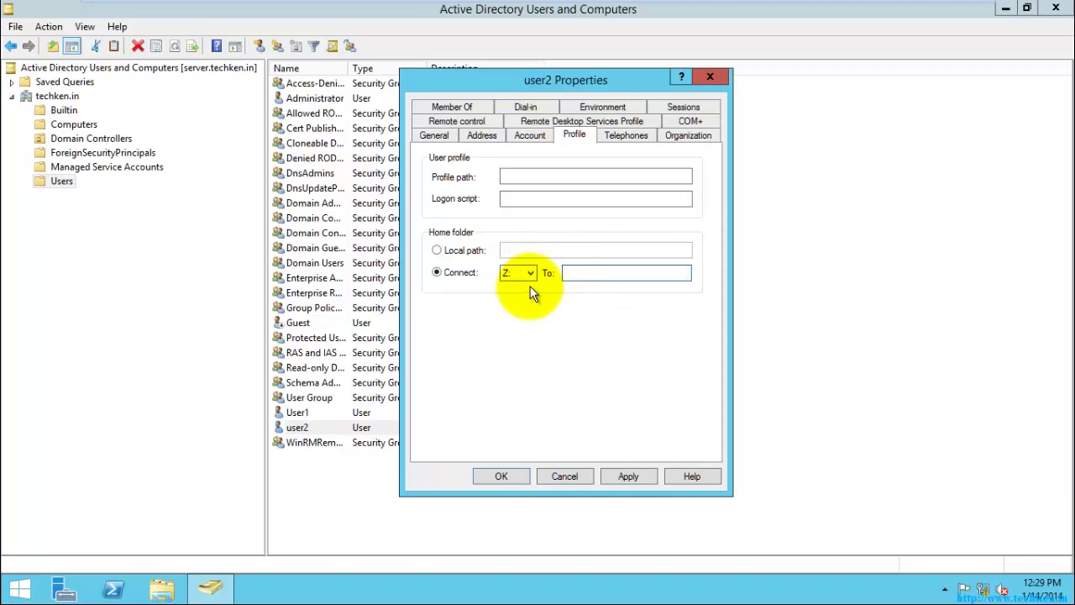
{"action": "left_click", "coordinate": [436, 250]}
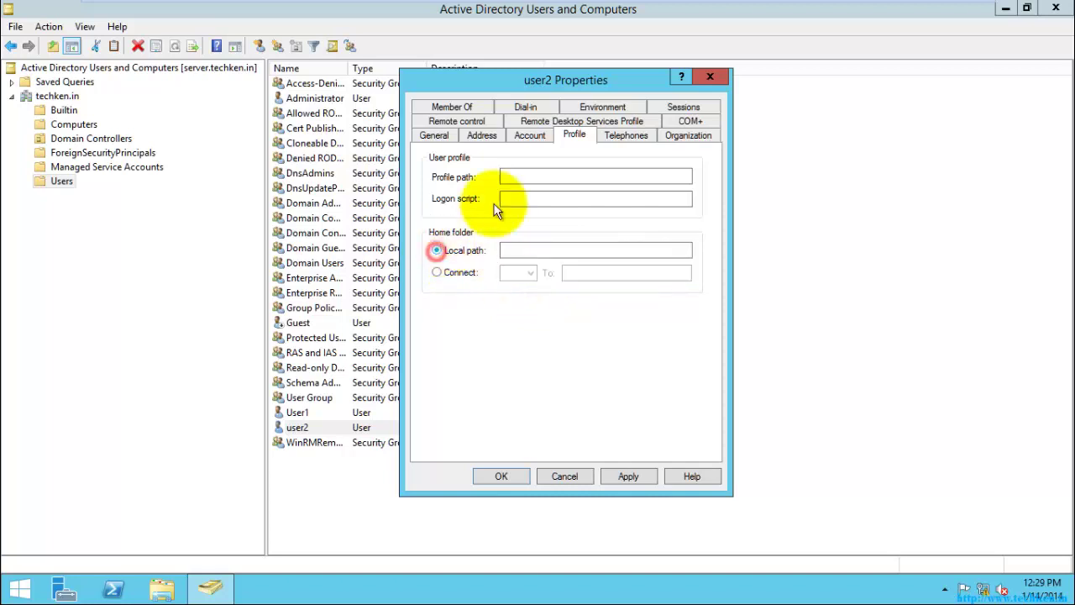
- Review user2's Telephones, Organization, COM+, RDS Profile and Remote control settings
{"action": "left_click", "coordinate": [626, 135]}
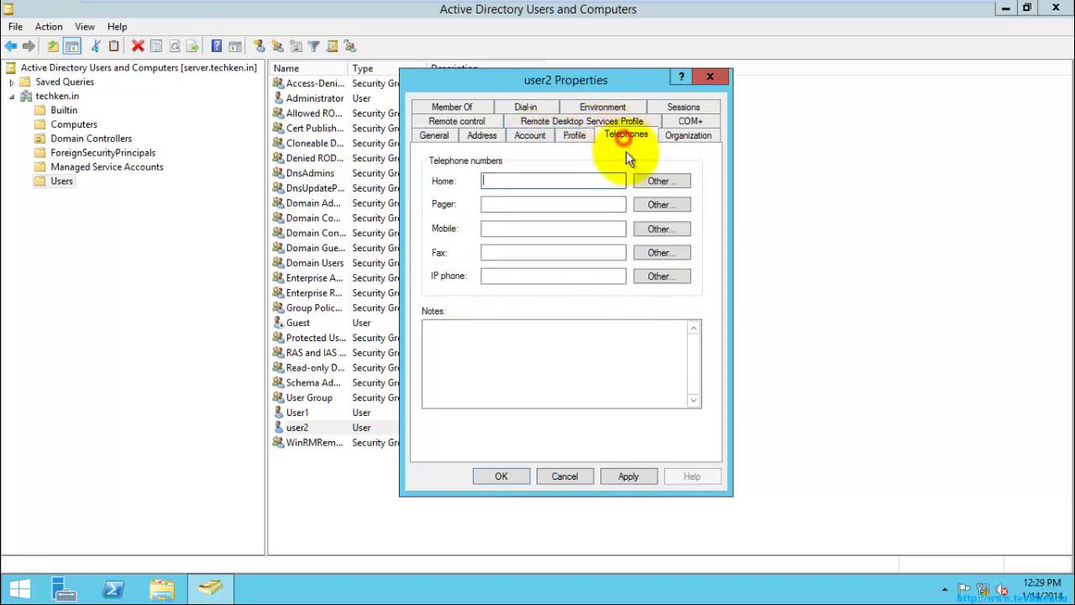
{"action": "left_click", "coordinate": [690, 136]}
{"action": "left_click", "coordinate": [675, 124]}
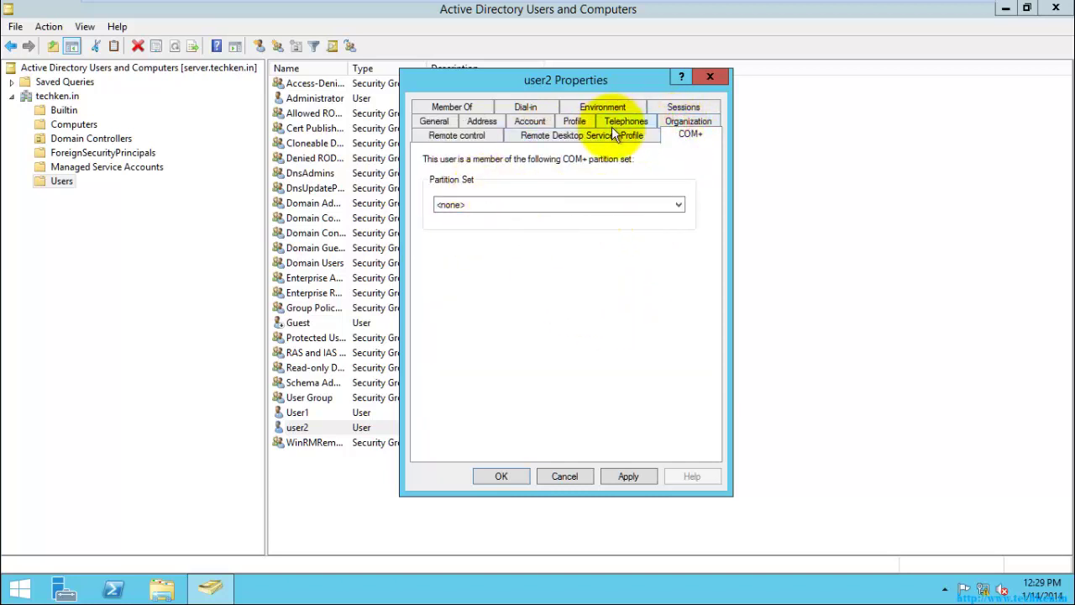
{"action": "left_click", "coordinate": [534, 136]}
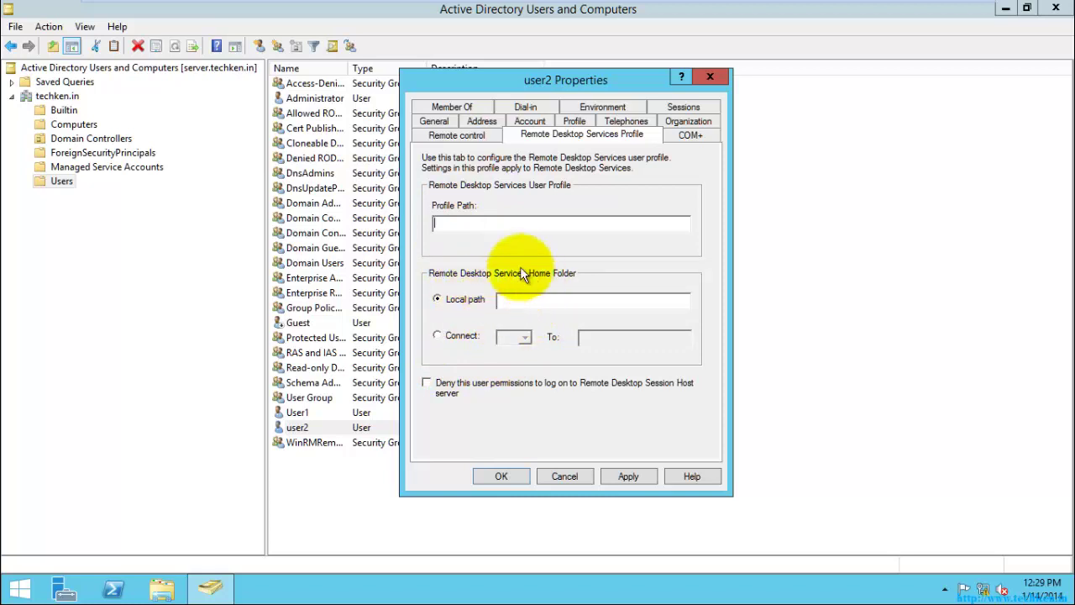
{"action": "left_click", "coordinate": [455, 135]}
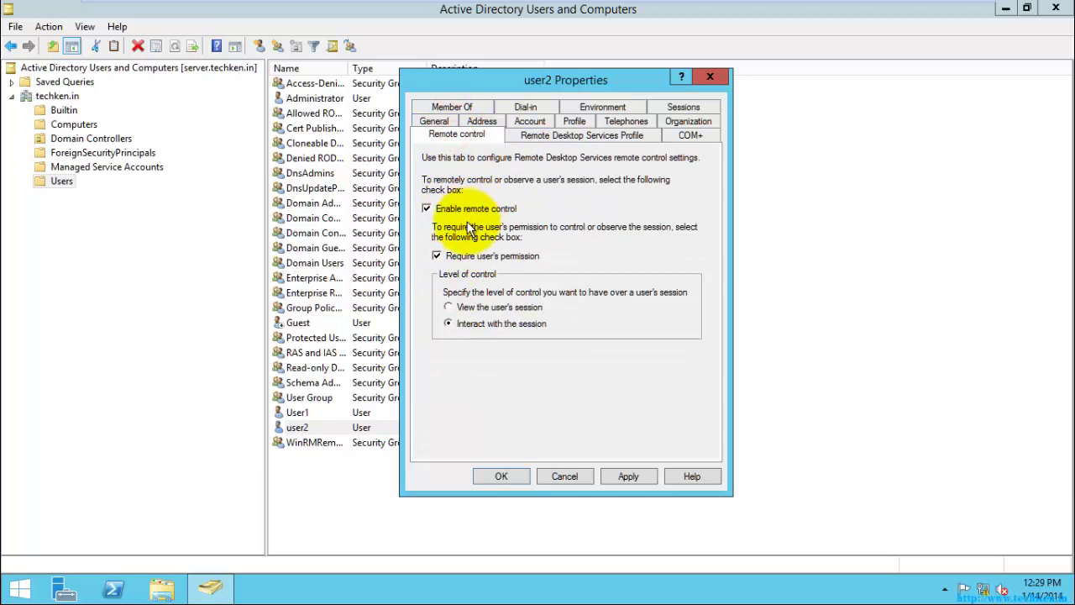
- Look through user2's Member Of, Dial-in, Environment and Sessions settings, where session limits are Never
{"action": "left_click", "coordinate": [451, 108]}
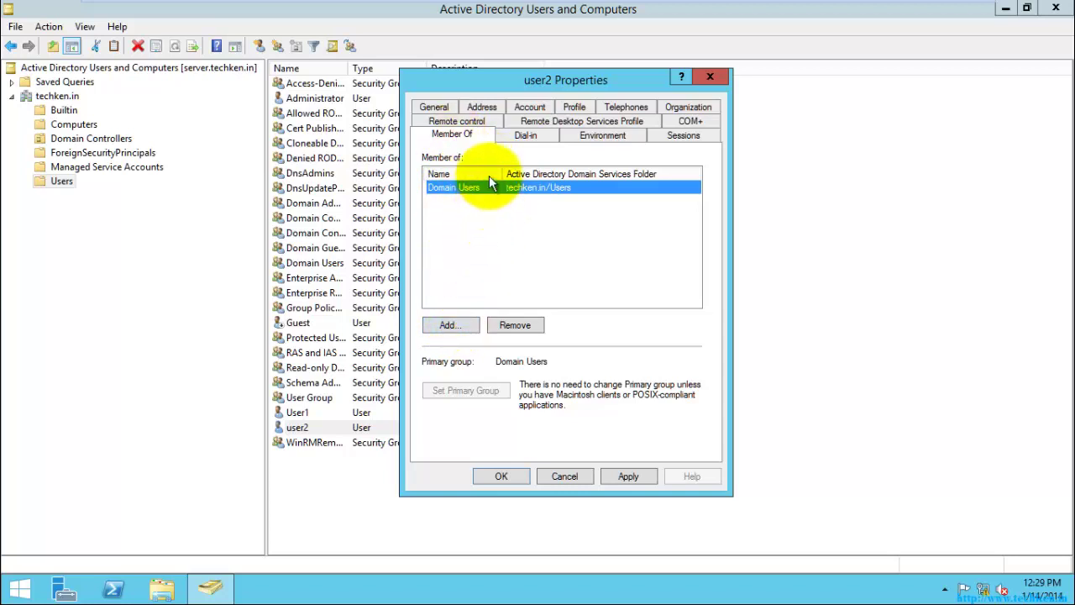
{"action": "left_click", "coordinate": [534, 136]}
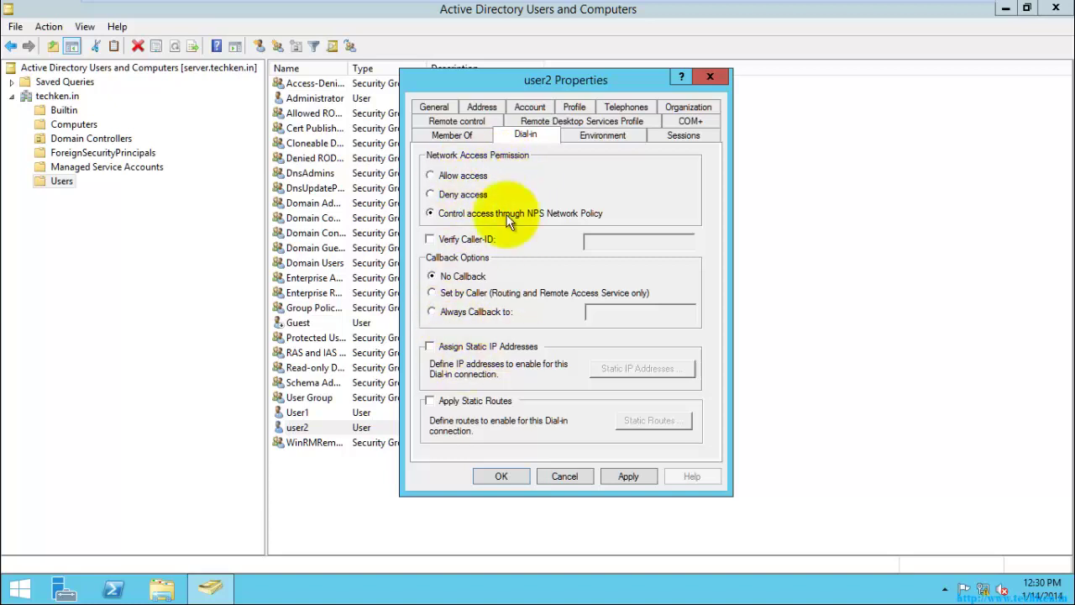
{"action": "left_click", "coordinate": [592, 138]}
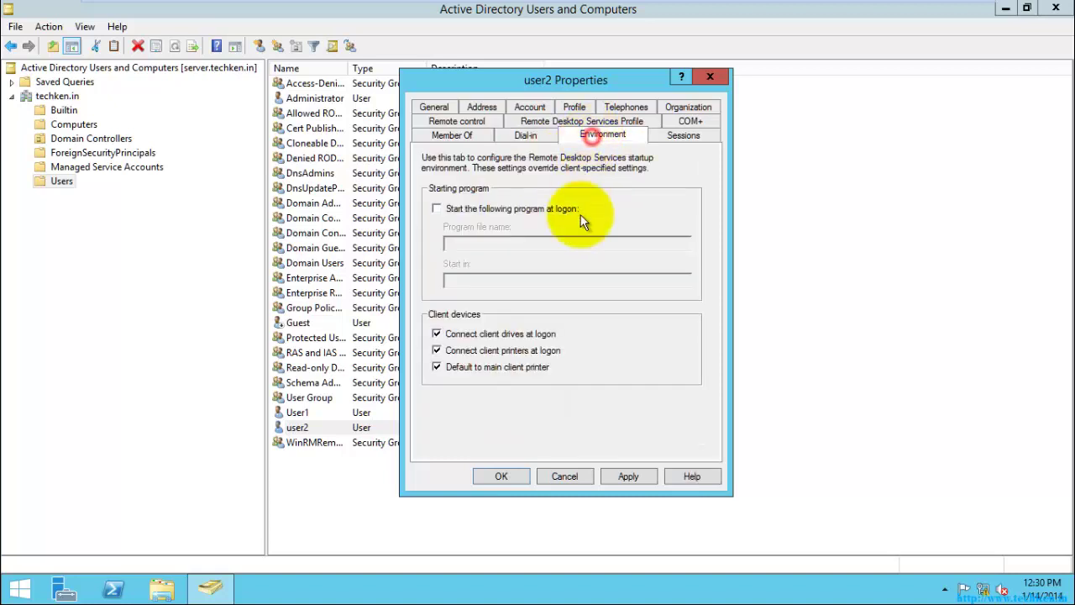
{"action": "left_click", "coordinate": [683, 136]}
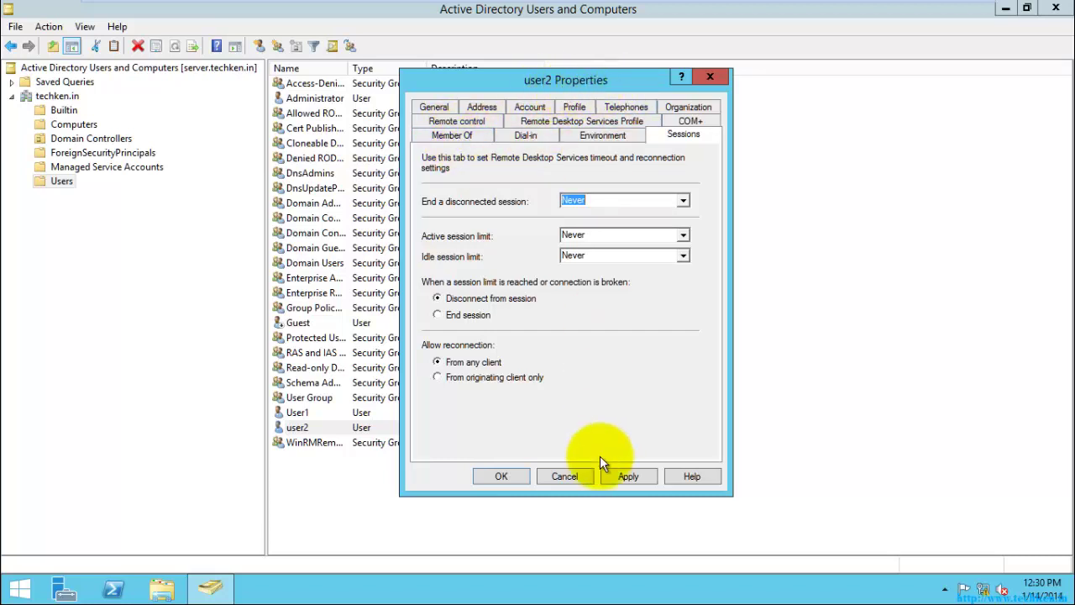
- Cancel user2's properties and open the properties of User Group
{"action": "left_click", "coordinate": [561, 476]}
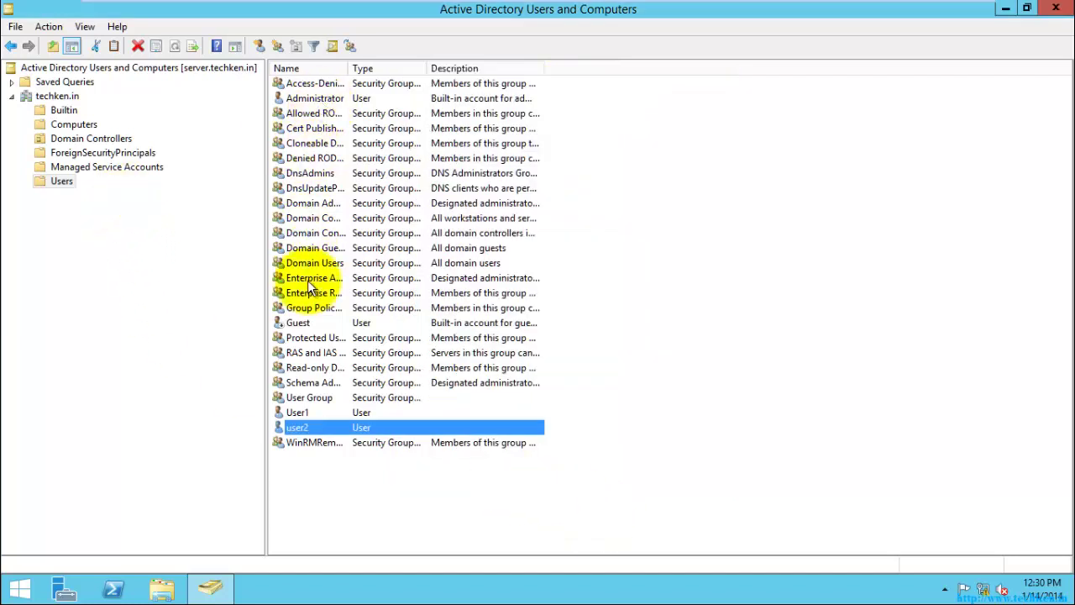
{"action": "left_click", "coordinate": [307, 396]}
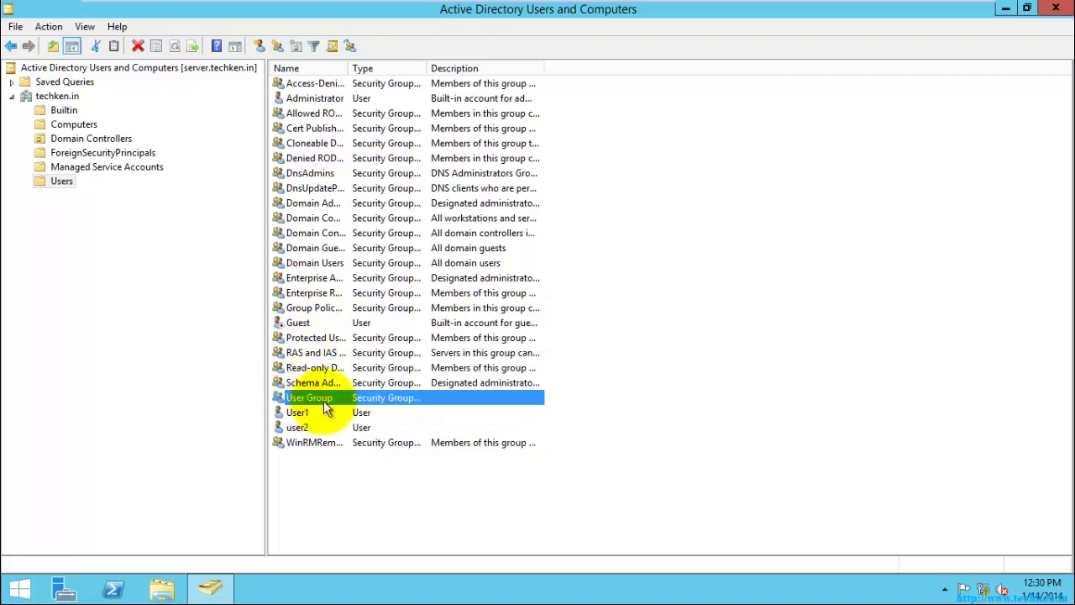
{"action": "right_click", "coordinate": [322, 399]}
{"action": "left_click", "coordinate": [365, 540]}
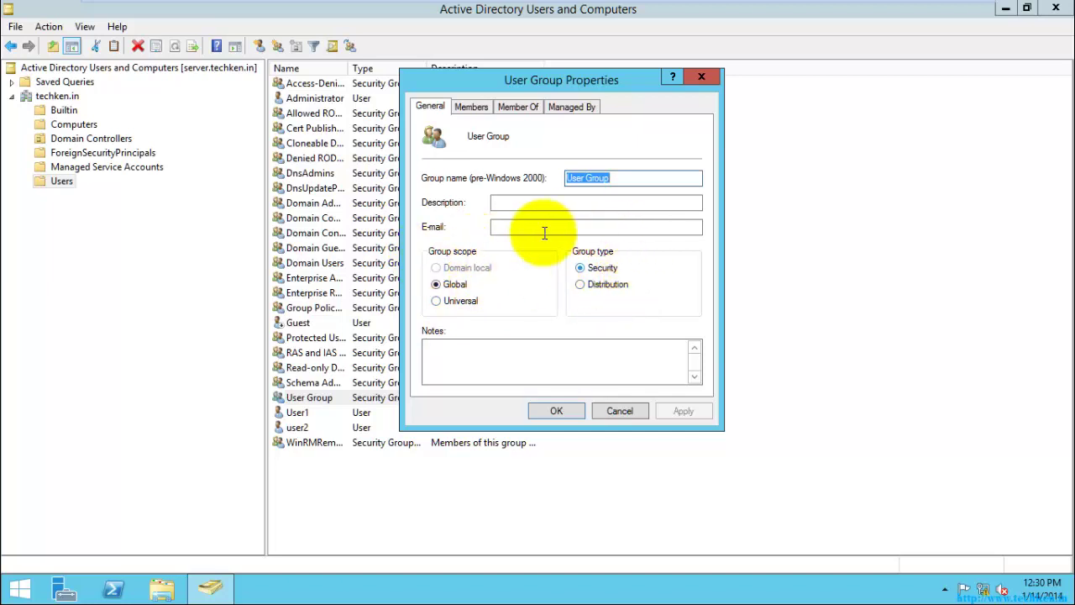
- Browse User Group's Members, Member Of and Managed By tabs, ending on the empty Members list
{"action": "left_click", "coordinate": [471, 108]}
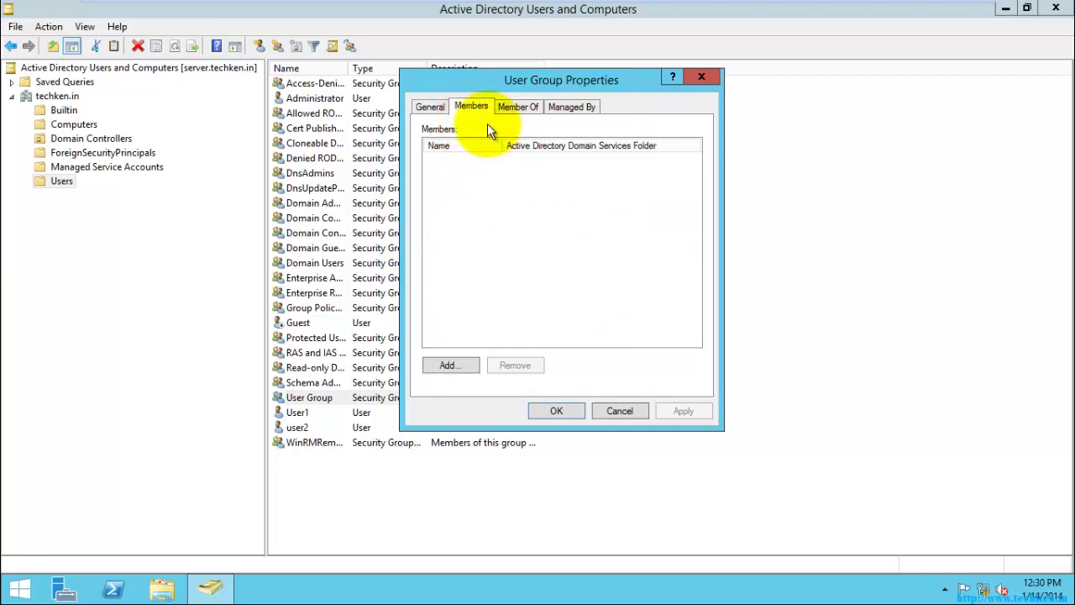
{"action": "left_click", "coordinate": [522, 111]}
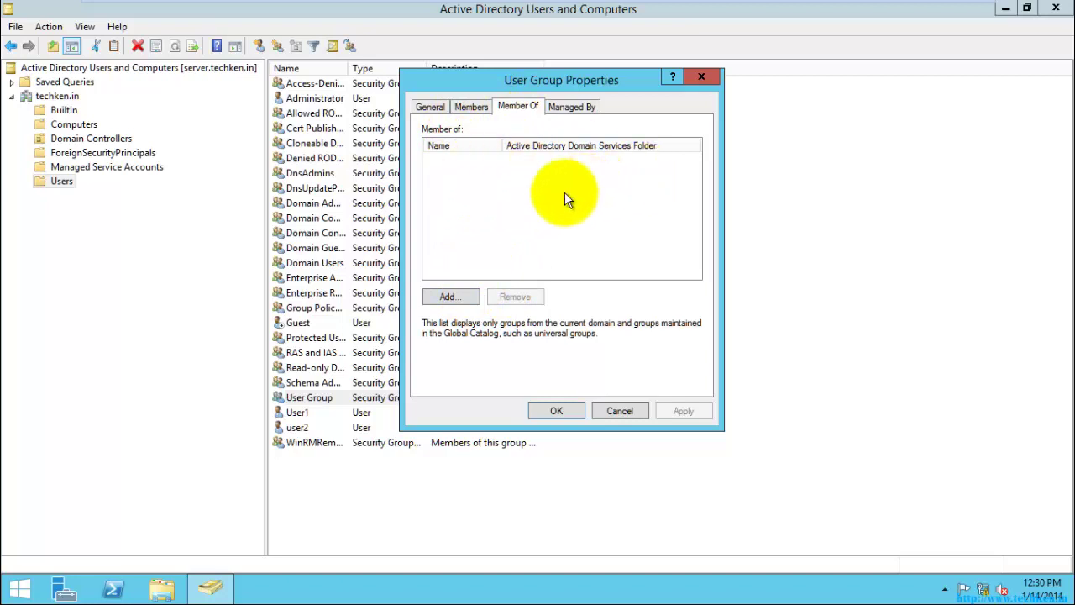
{"action": "left_click", "coordinate": [573, 107]}
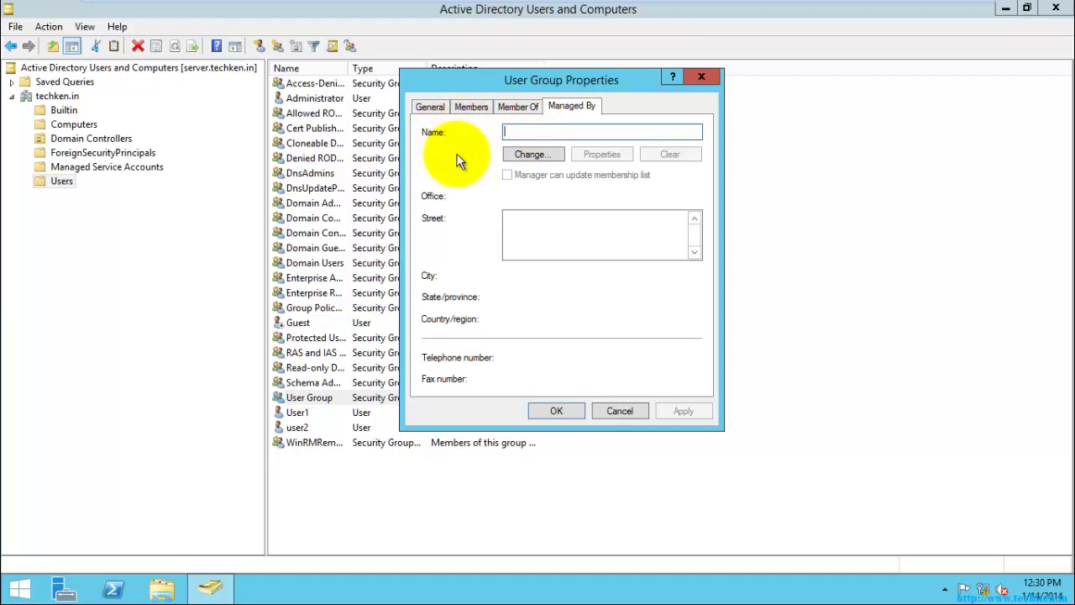
{"action": "left_click", "coordinate": [470, 109]}
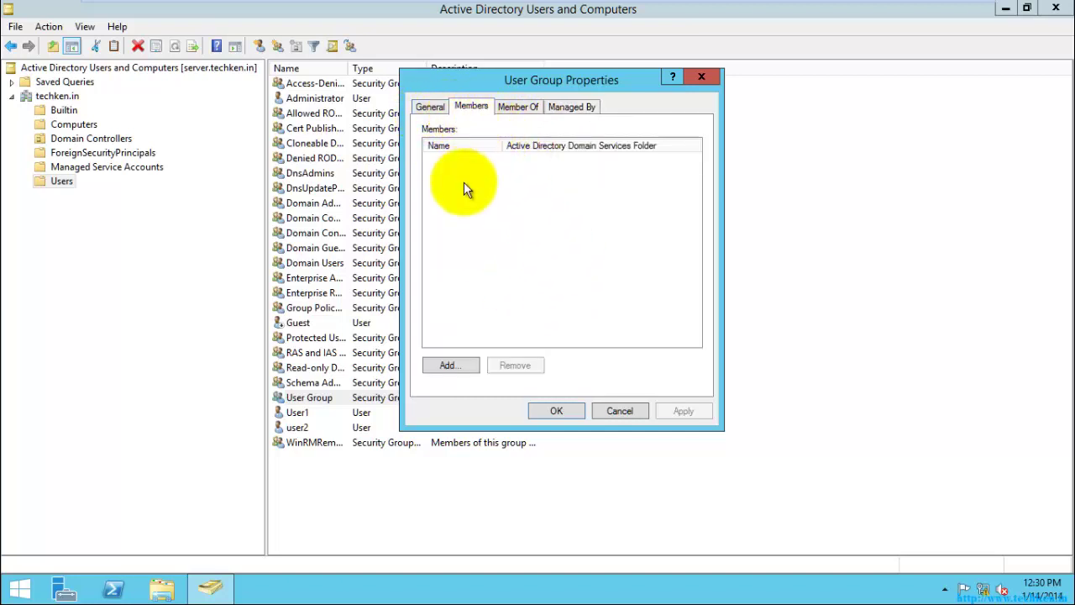
{"action": "left_click", "coordinate": [522, 78]}
{"action": "left_click_drag", "start_coordinate": [522, 78], "coordinate": [703, 83]}
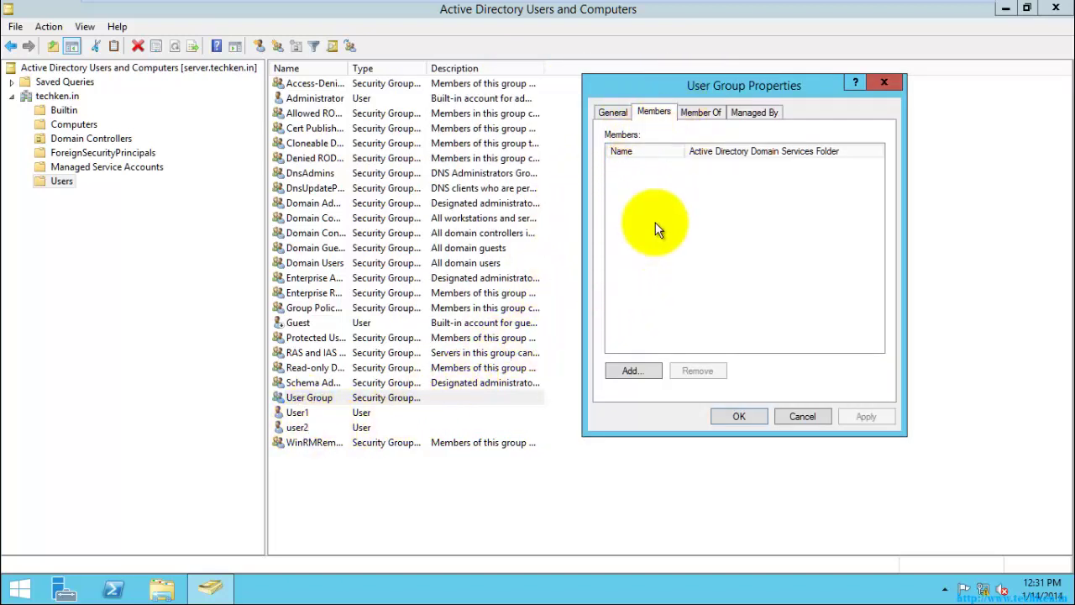
- Add user2 to User Group's members, resolving the name, then apply and save
{"action": "left_click", "coordinate": [630, 371]}
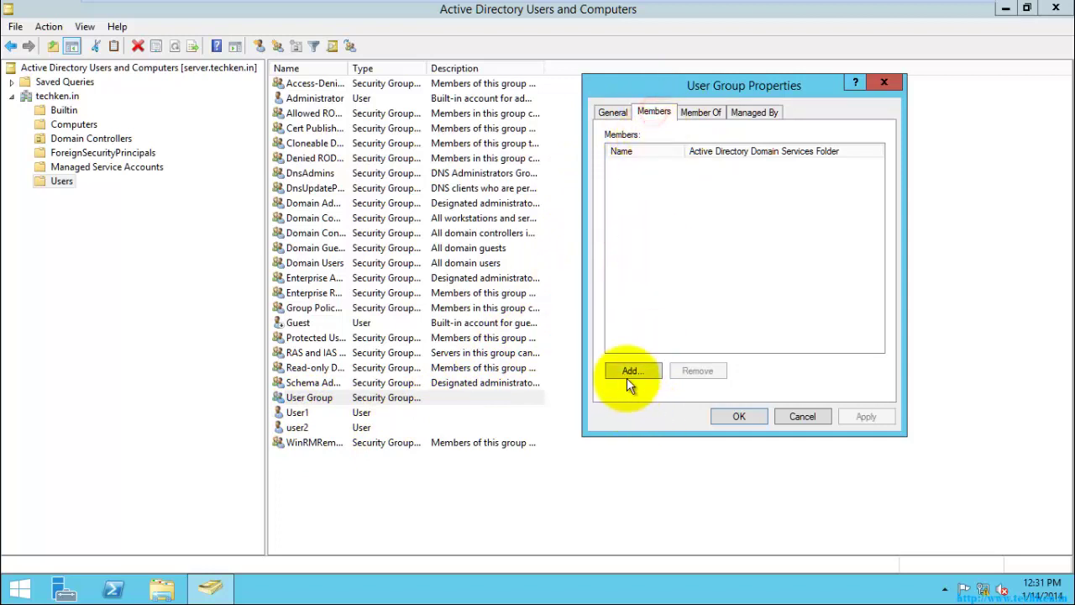
{"action": "left_click", "coordinate": [629, 370]}
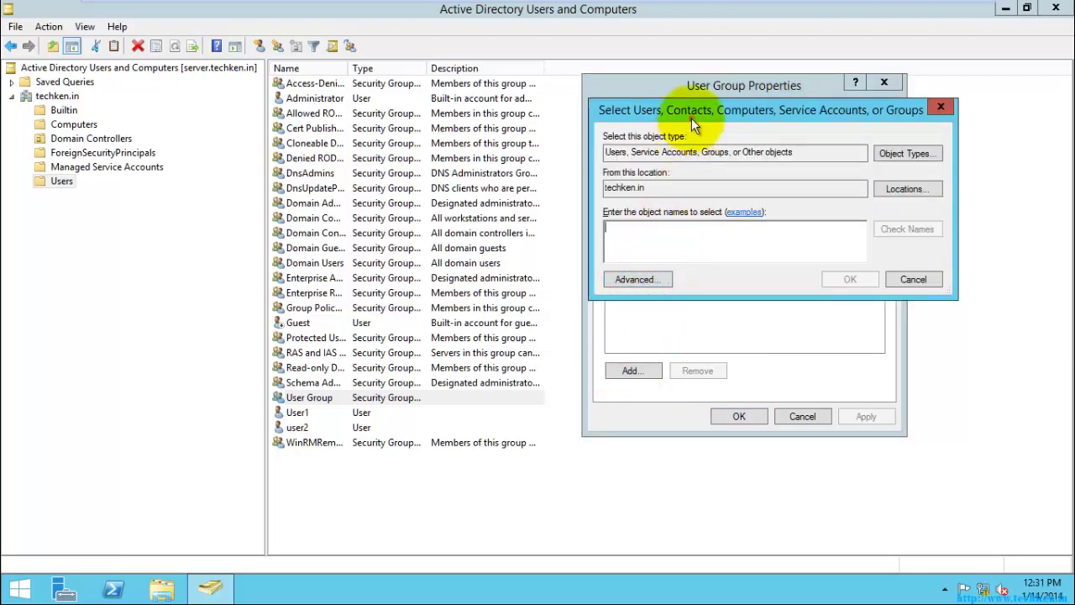
{"action": "left_click_drag", "start_coordinate": [685, 111], "coordinate": [660, 87]}
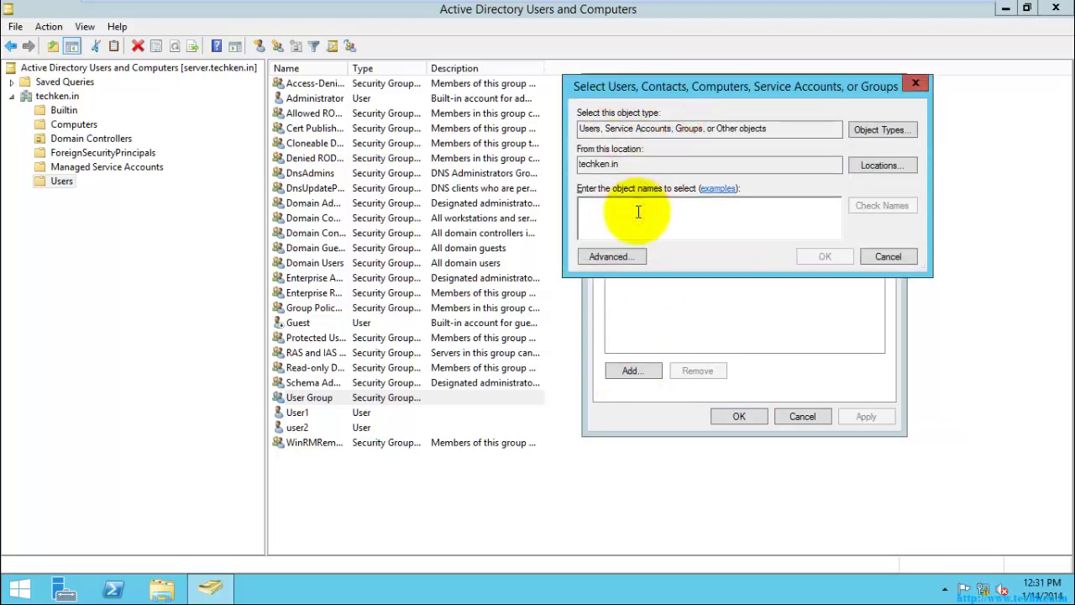
{"action": "type", "text": "user2"}
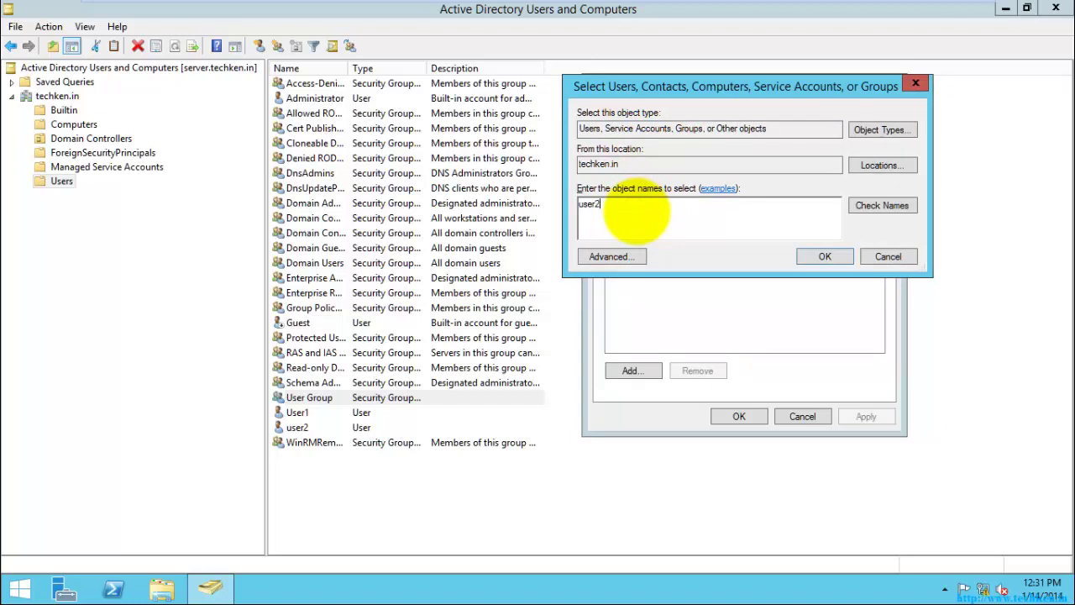
{"action": "left_click", "coordinate": [882, 205]}
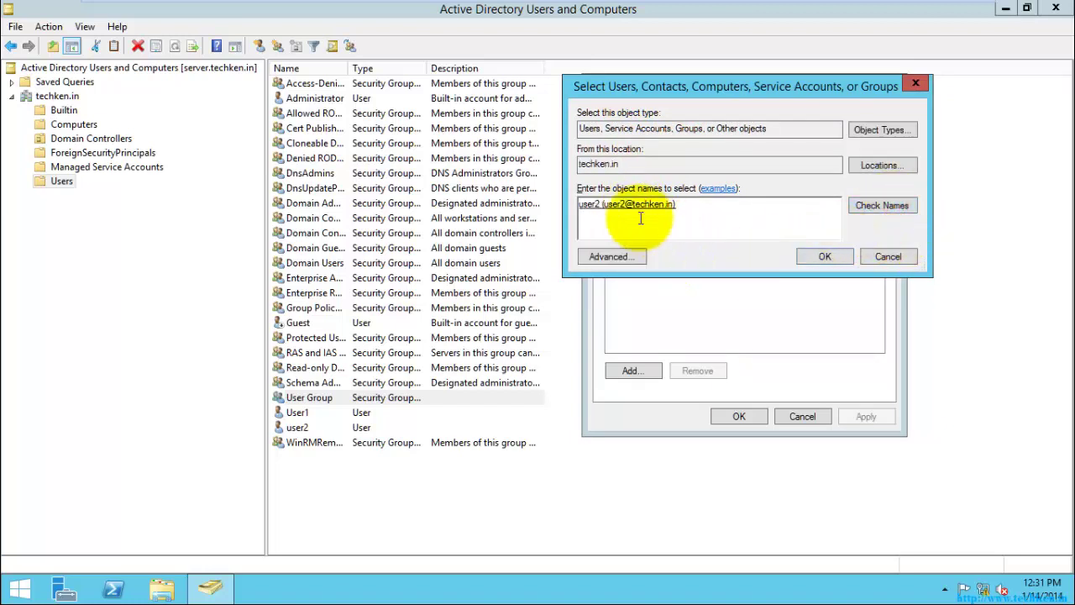
{"action": "left_click", "coordinate": [815, 257]}
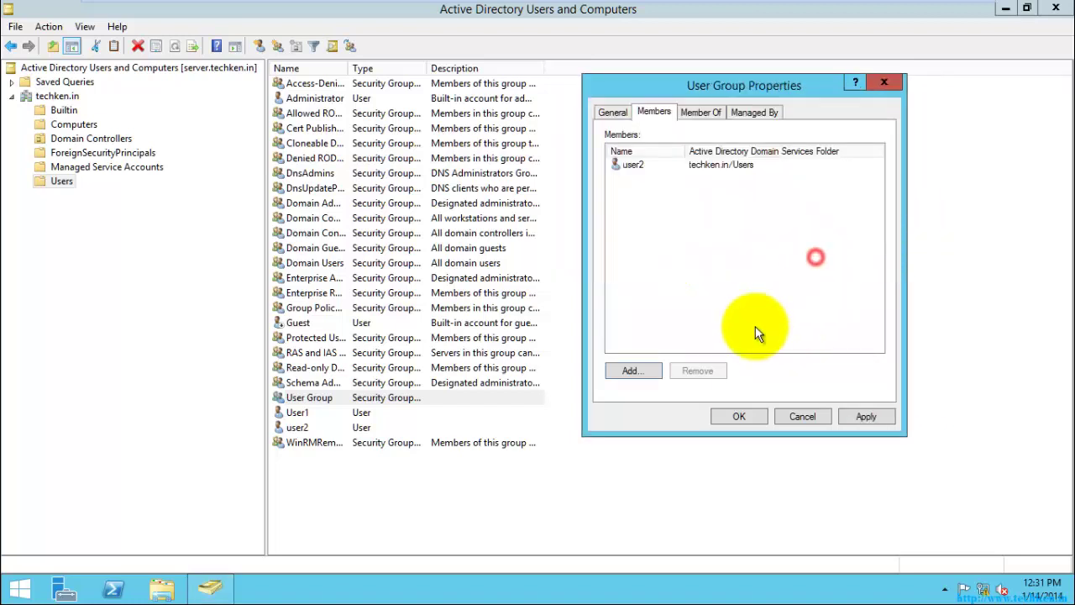
{"action": "left_click", "coordinate": [641, 165]}
{"action": "left_click", "coordinate": [863, 411]}
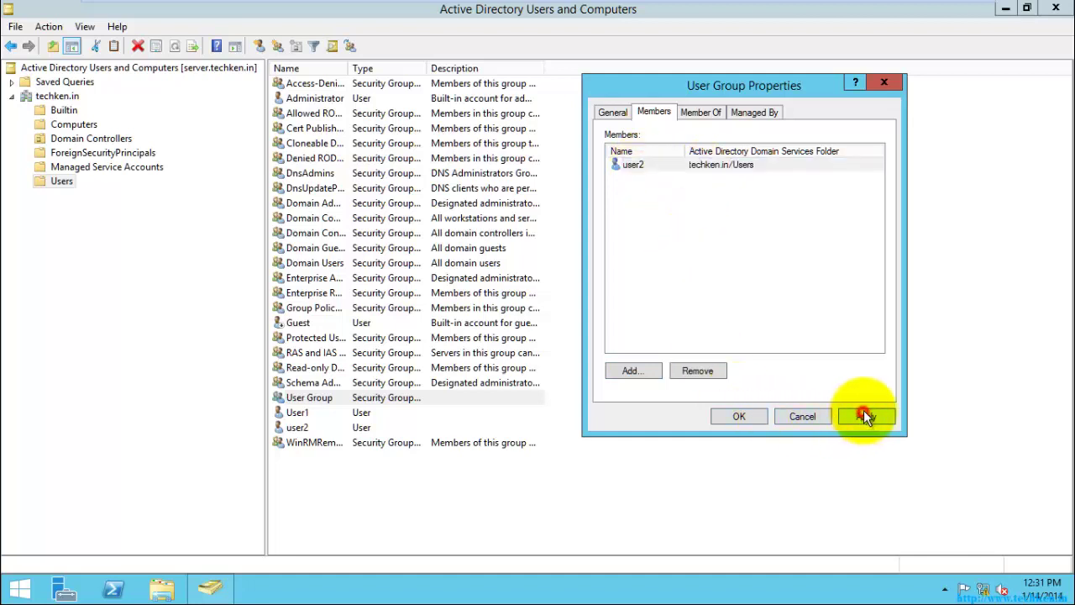
{"action": "left_click", "coordinate": [742, 412]}
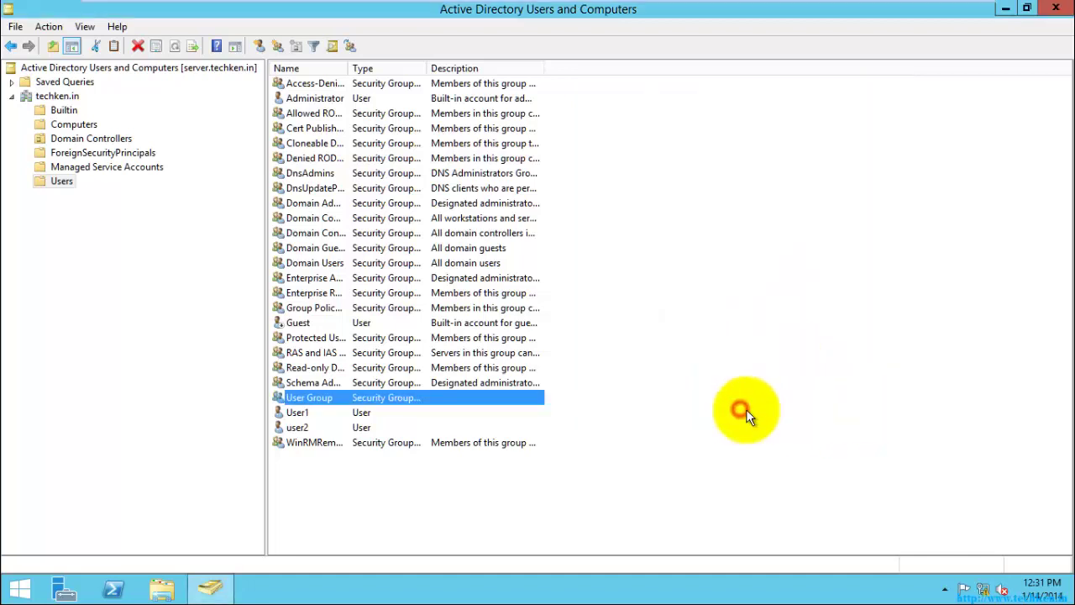
- Reopen User Group's properties to confirm user2 is listed as a member
{"action": "double_click", "coordinate": [309, 398]}
{"action": "left_click", "coordinate": [651, 110]}
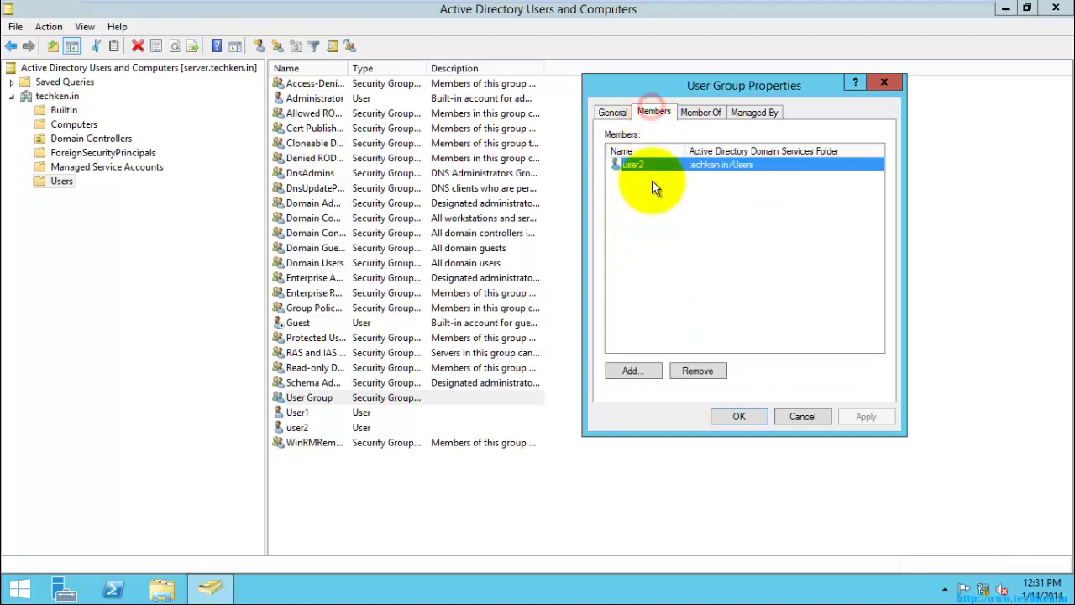
{"action": "left_click", "coordinate": [738, 417]}
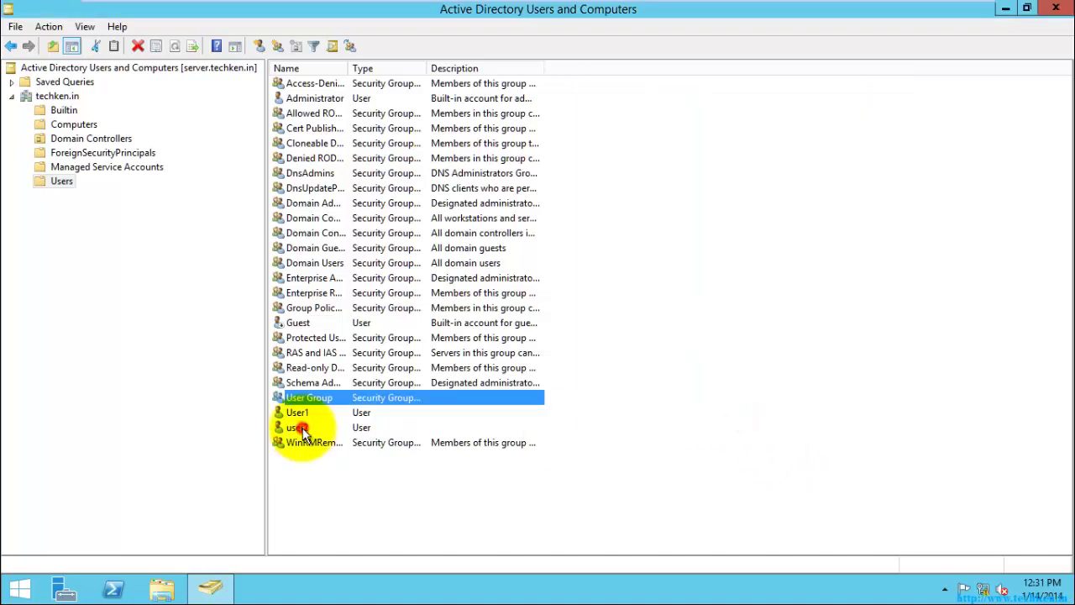
- Check that user2's Member Of list shows Domain Users and User Group
{"action": "left_click", "coordinate": [301, 426]}
{"action": "right_click", "coordinate": [323, 430]}
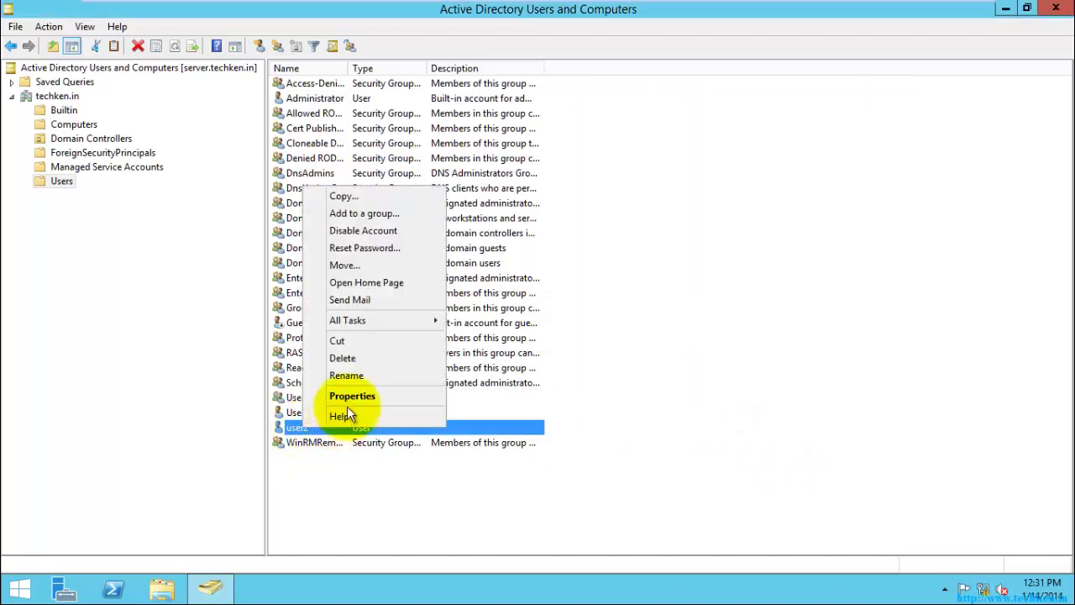
{"action": "left_click", "coordinate": [348, 395]}
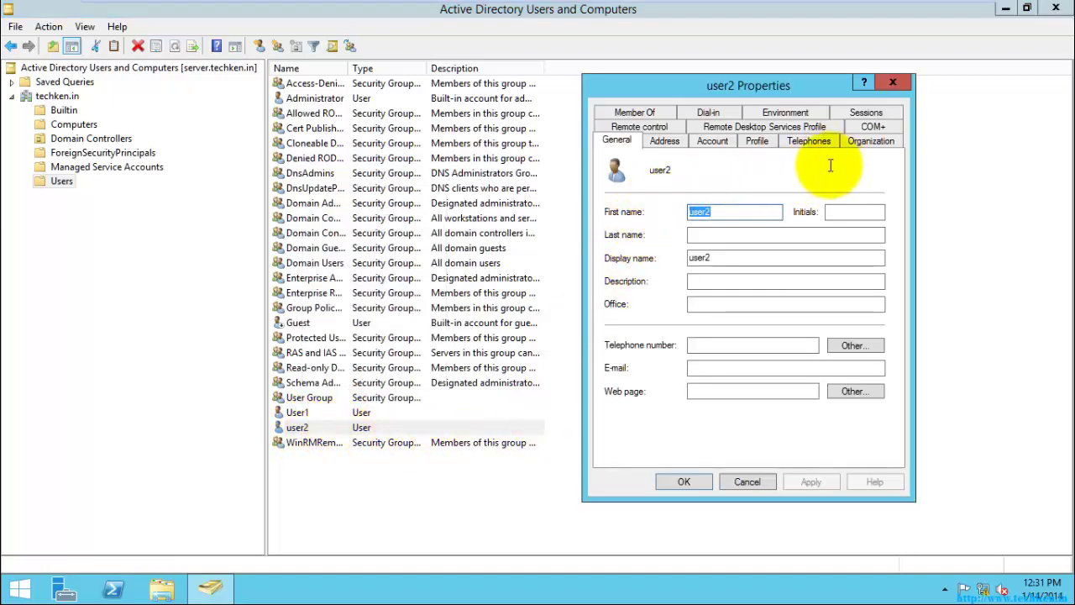
{"action": "left_click", "coordinate": [636, 117]}
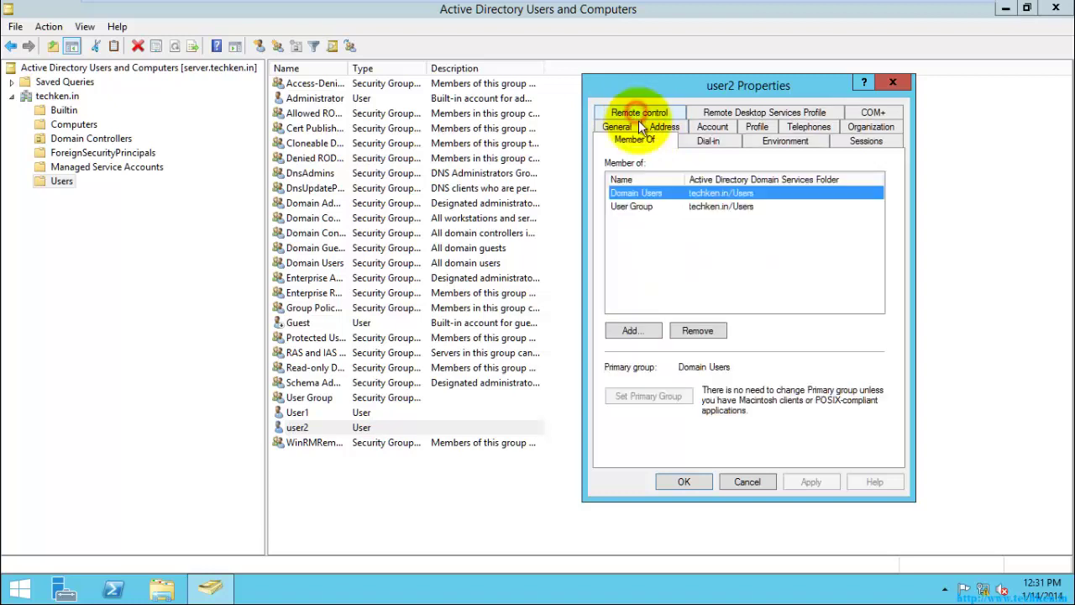
{"action": "left_click", "coordinate": [637, 205]}
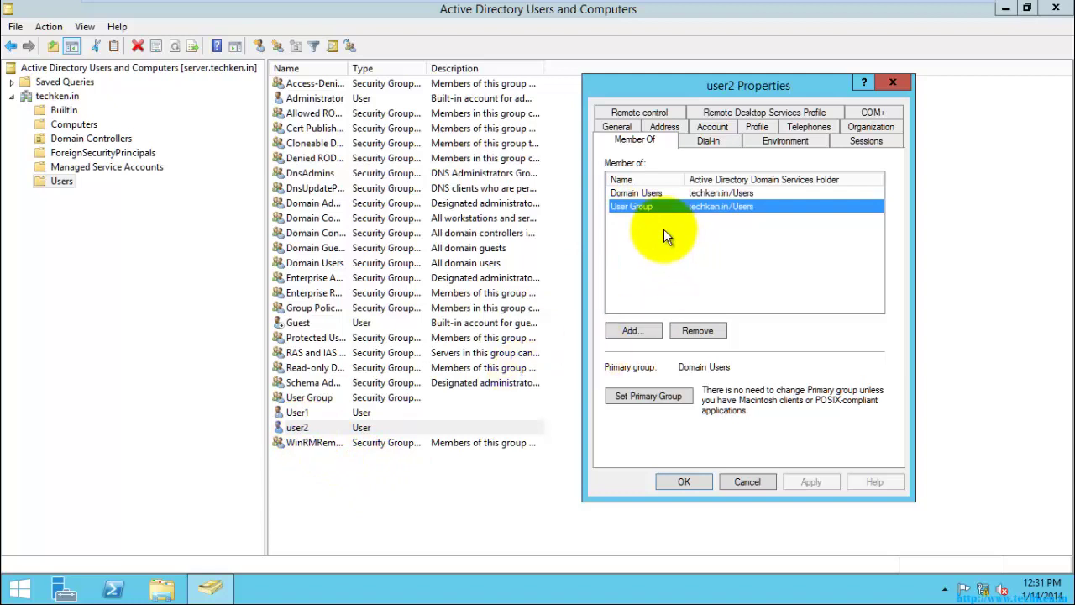
{"action": "left_click", "coordinate": [688, 481]}
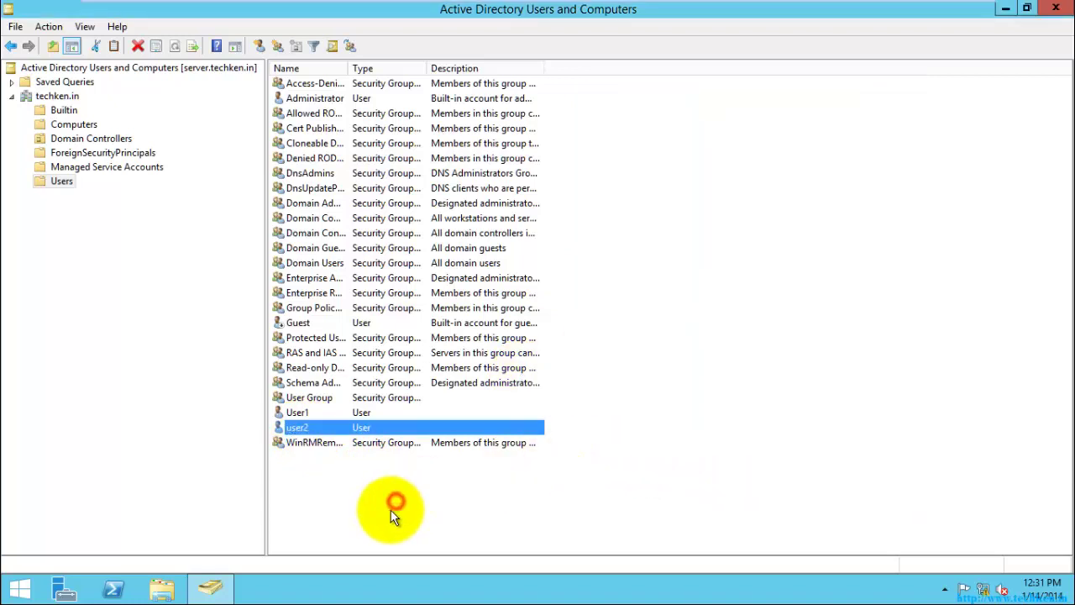
- Show the techken.in domain's New submenu, including Organizational Unit, after dismissing the Users menu
{"action": "left_click", "coordinate": [394, 512]}
{"action": "left_click", "coordinate": [61, 182]}
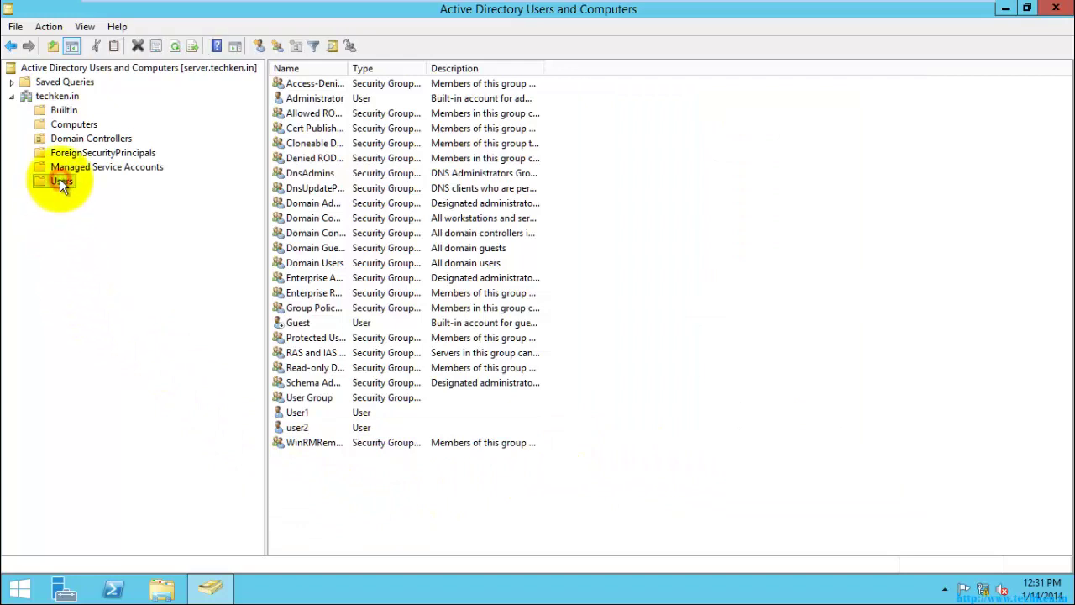
{"action": "right_click", "coordinate": [60, 182]}
{"action": "mouse_move", "coordinate": [138, 229]}
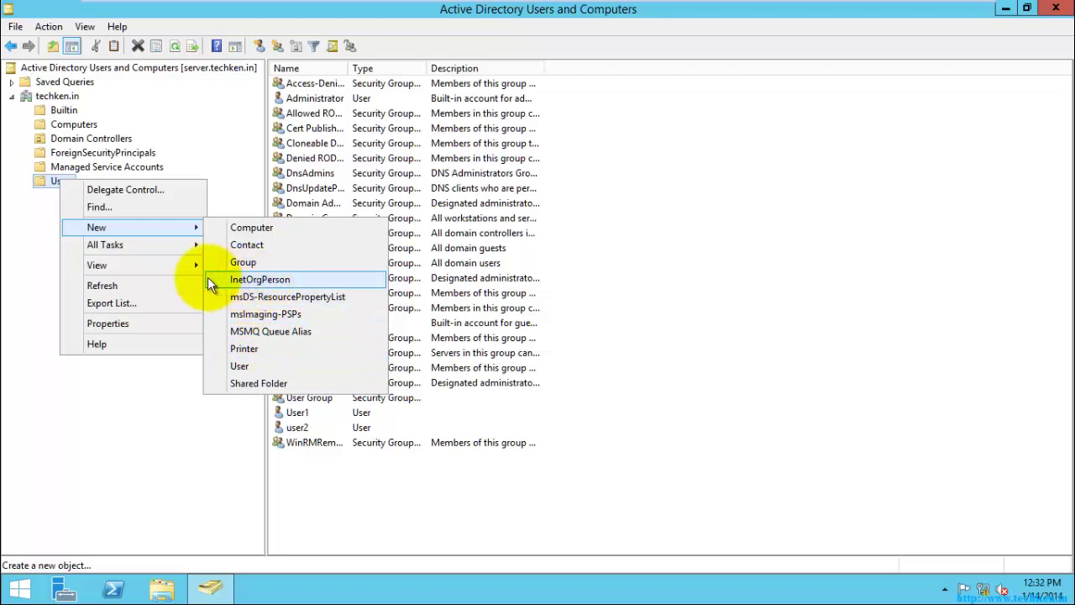
{"action": "left_click", "coordinate": [127, 386]}
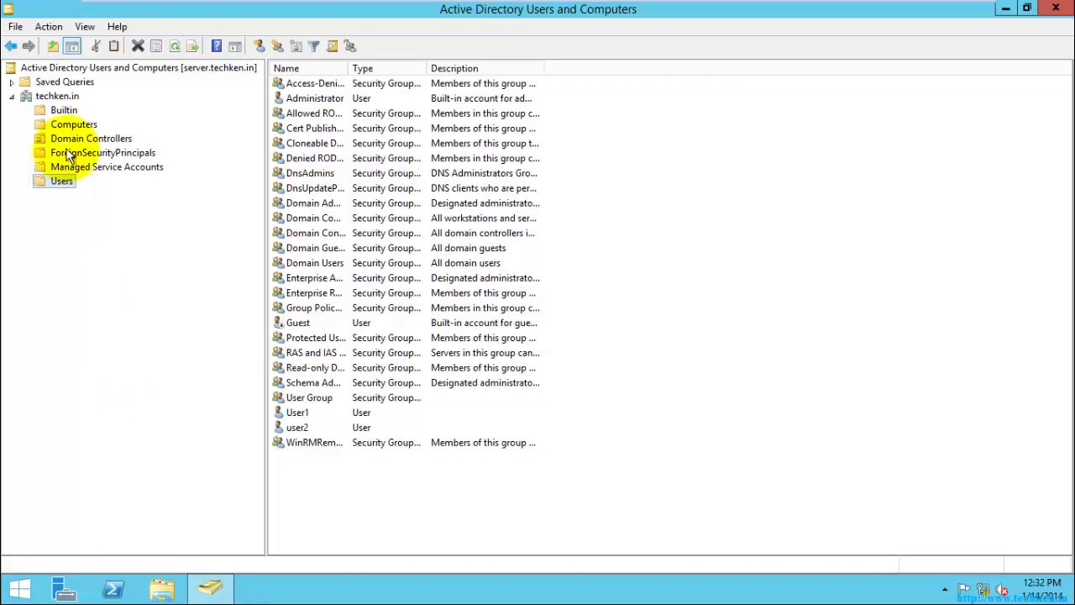
{"action": "right_click", "coordinate": [73, 97]}
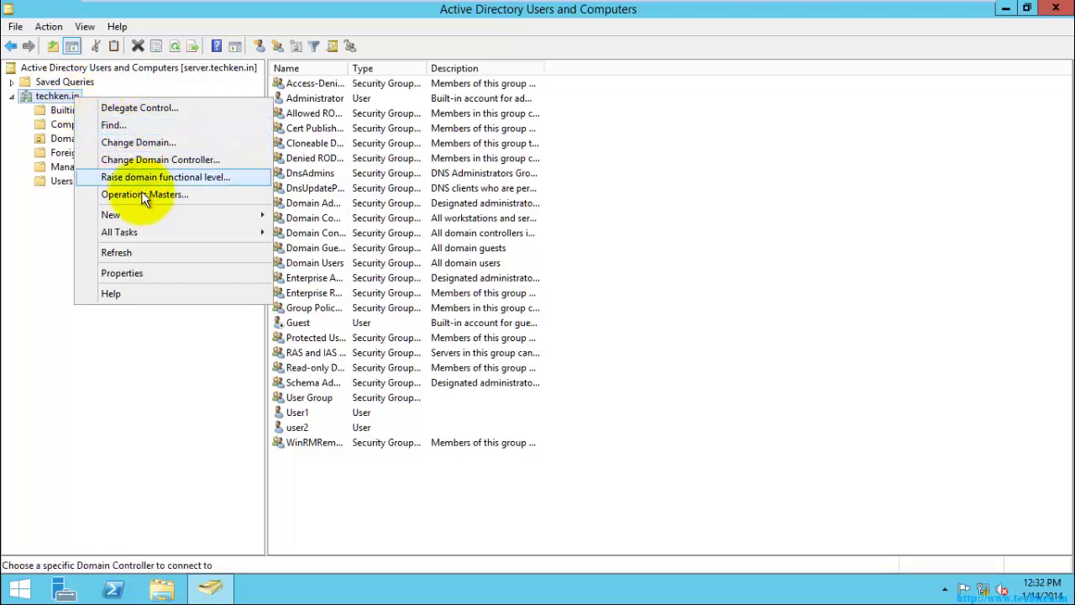
{"action": "mouse_move", "coordinate": [248, 220]}
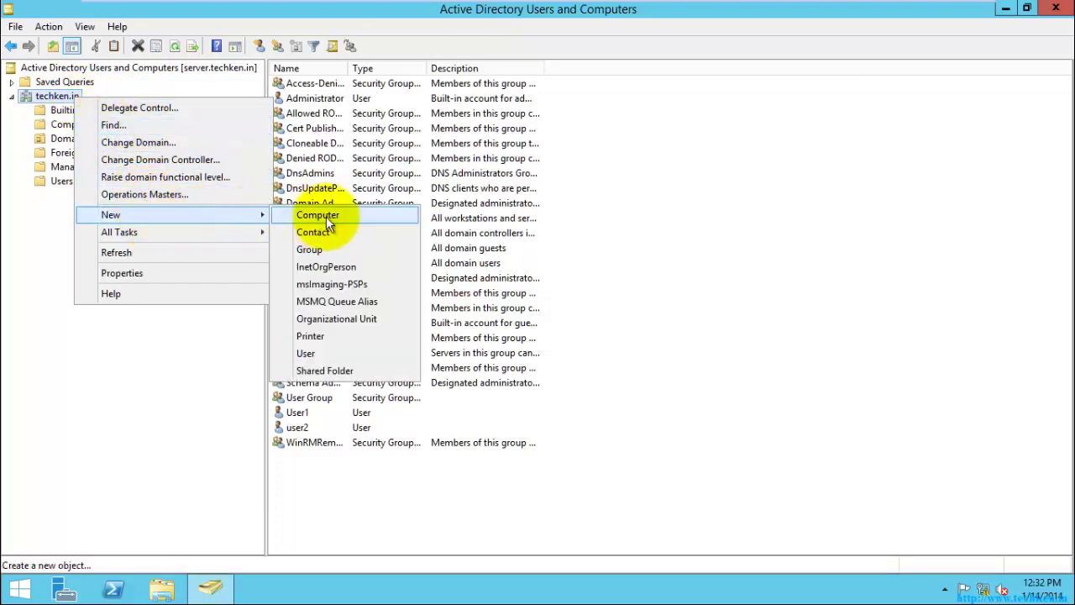
- Create an organizational unit named 'TestOU' under techken.in
{"action": "left_click", "coordinate": [323, 318]}
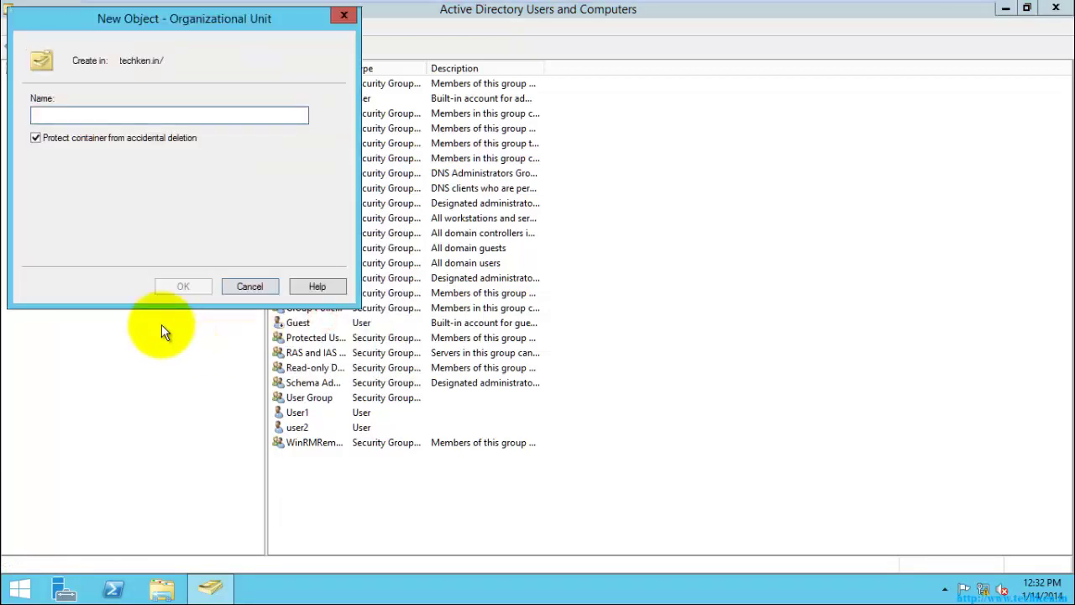
{"action": "type", "text": "Test"}
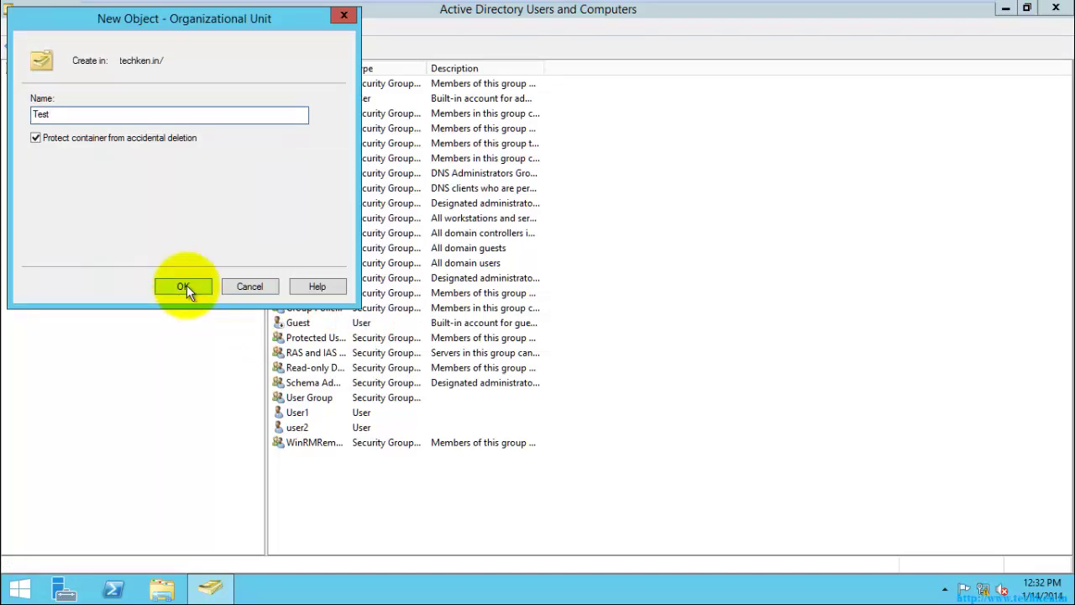
{"action": "type", "text": "OU"}
{"action": "left_click", "coordinate": [187, 287]}
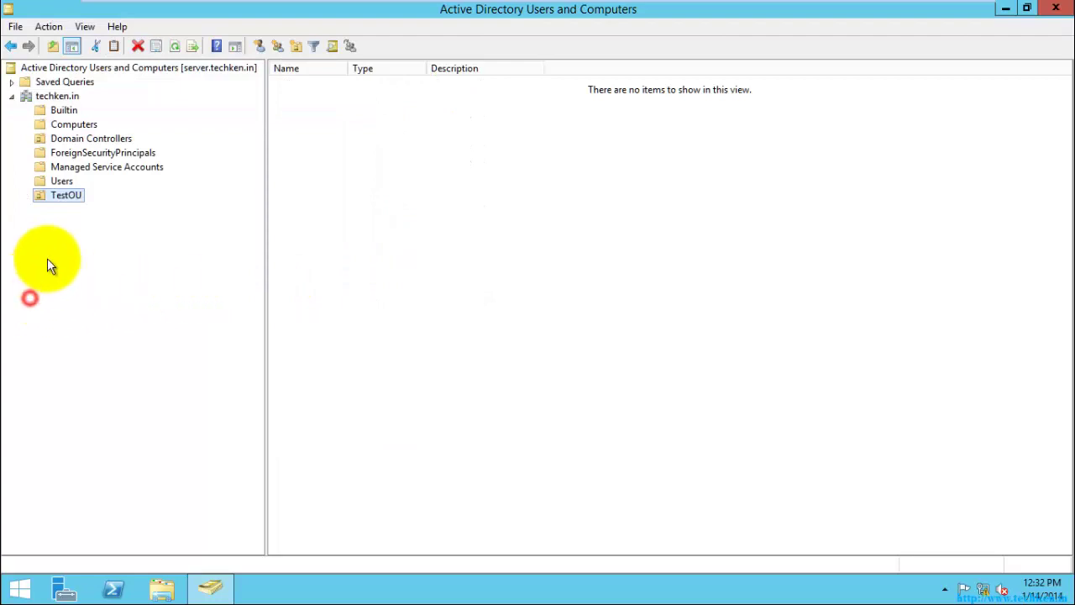
- Drag User1 from the Users container onto TestOU and confirm the move
{"action": "left_click", "coordinate": [61, 181]}
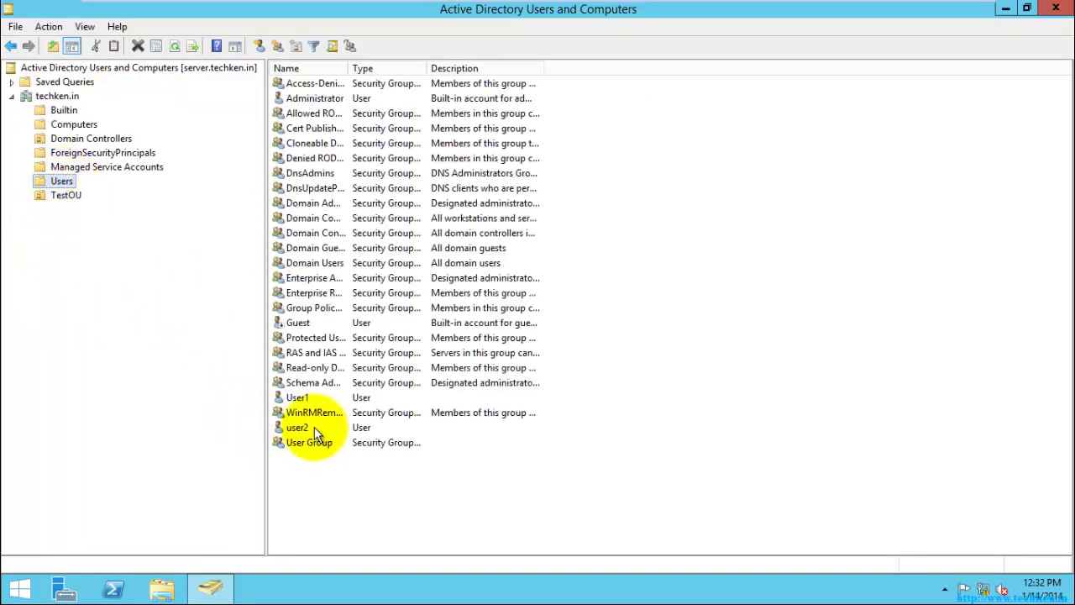
{"action": "left_click", "coordinate": [294, 398]}
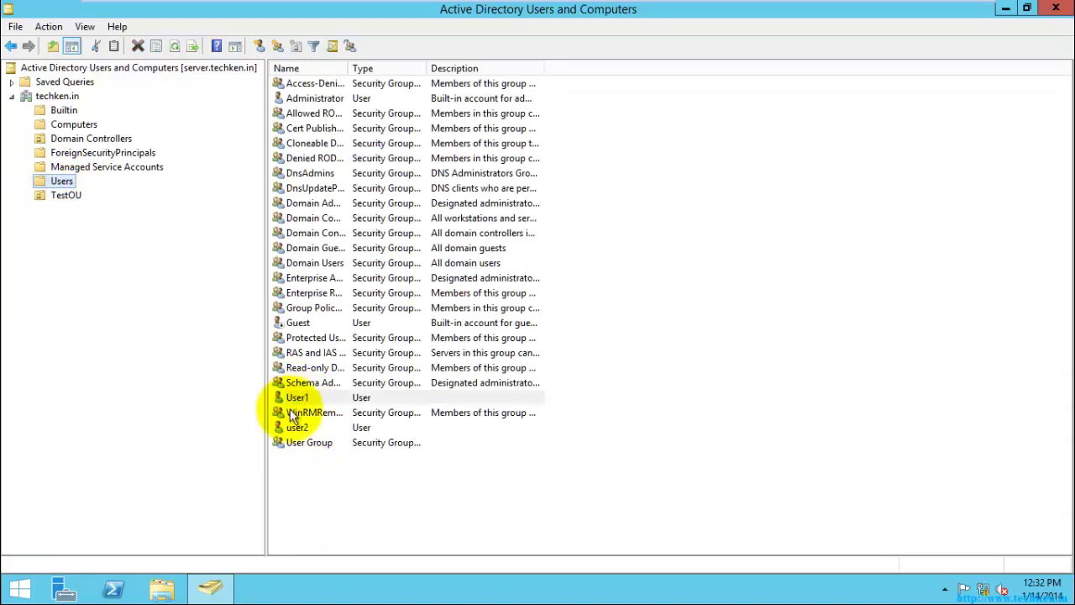
{"action": "left_click", "coordinate": [298, 397]}
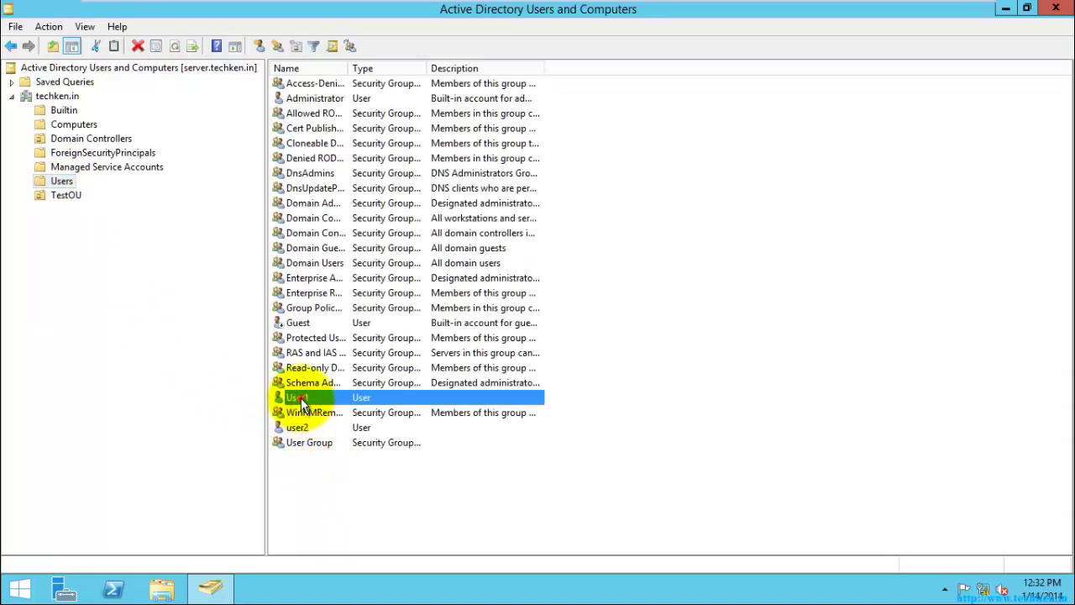
{"action": "left_click_drag", "start_coordinate": [300, 403], "coordinate": [67, 198]}
{"action": "left_click", "coordinate": [487, 337]}
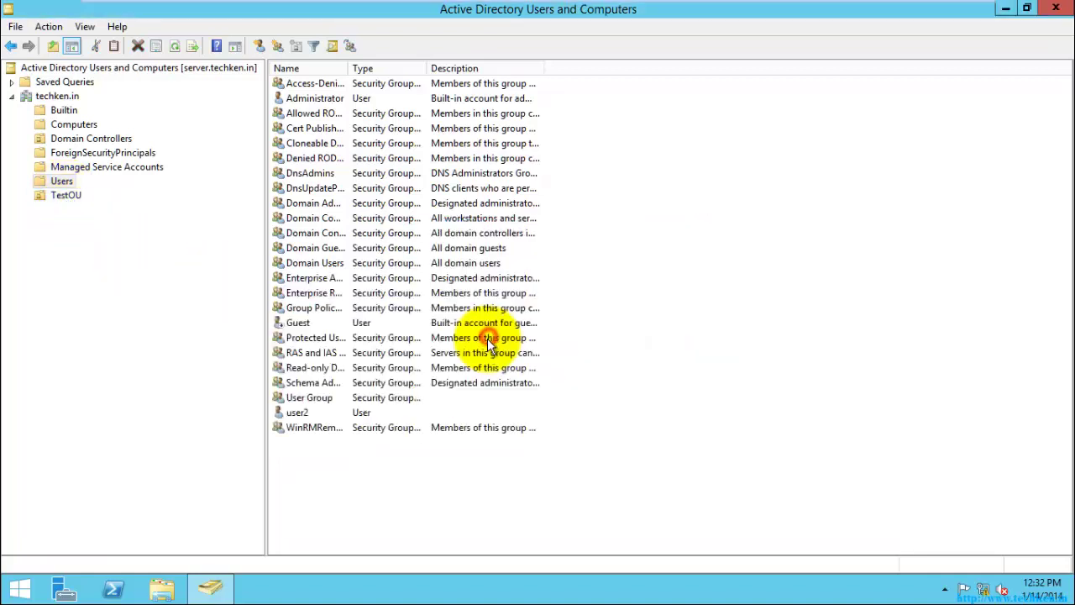
- Check that User1 now sits in TestOU, then return to the Users container
{"action": "left_click", "coordinate": [66, 195]}
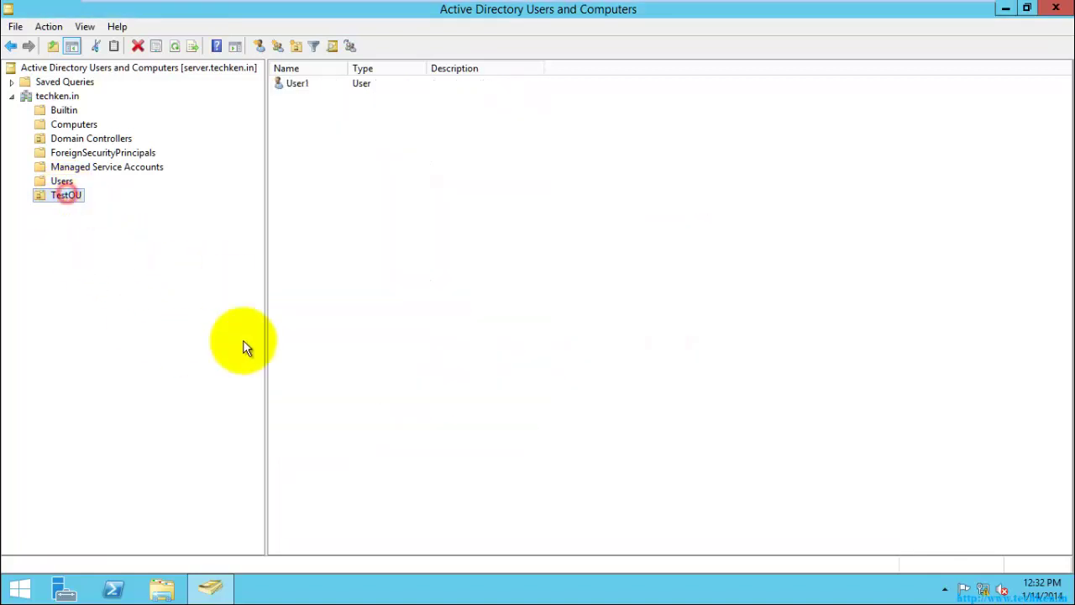
{"action": "left_click", "coordinate": [299, 87]}
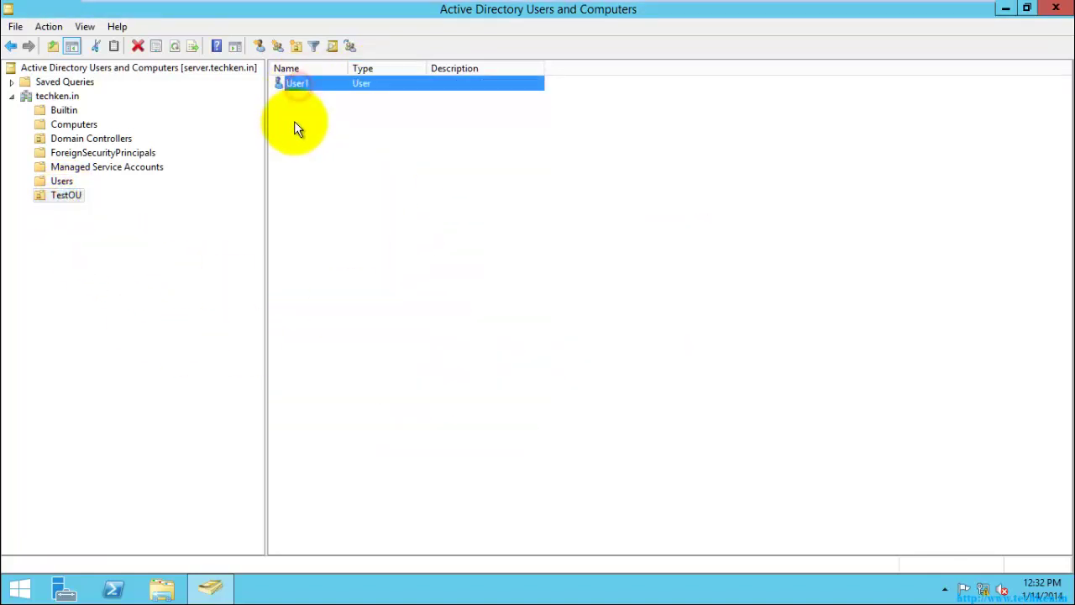
{"action": "left_click", "coordinate": [67, 183]}
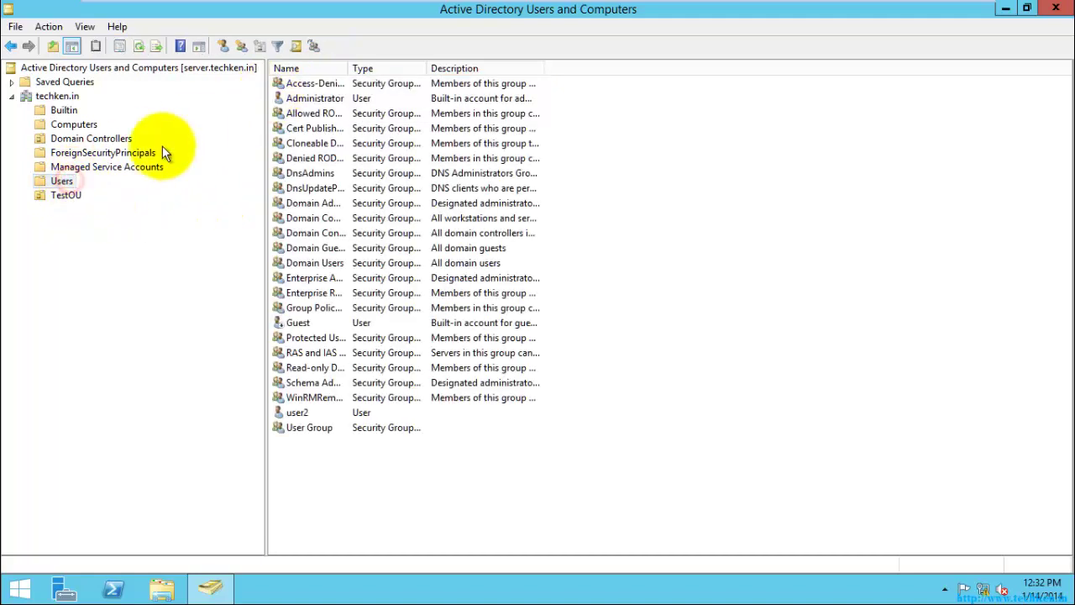
{"action": "left_click", "coordinate": [67, 195]}
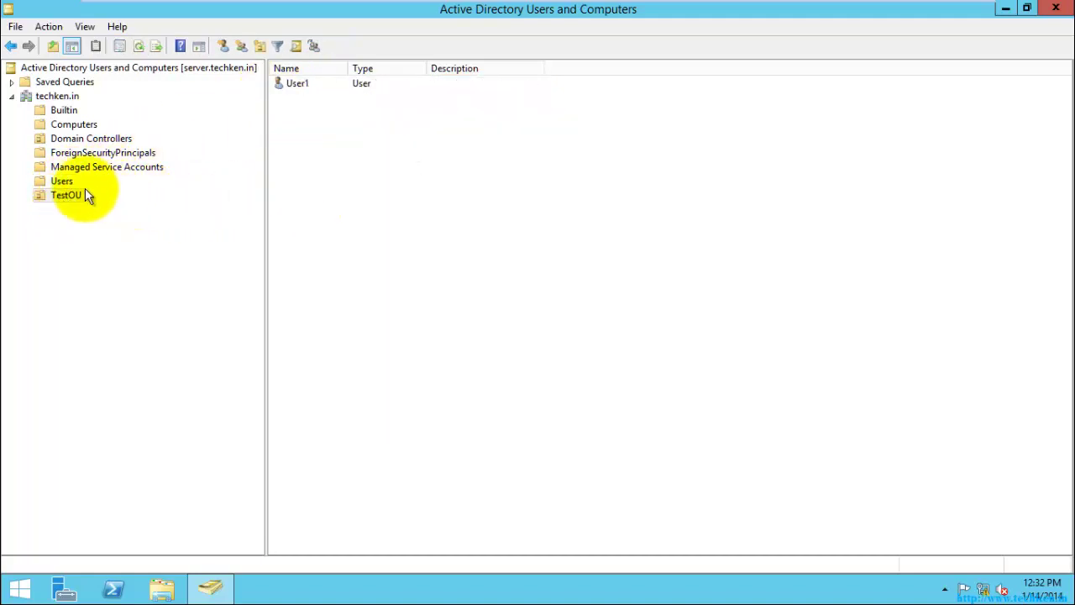
{"action": "left_click", "coordinate": [65, 181]}
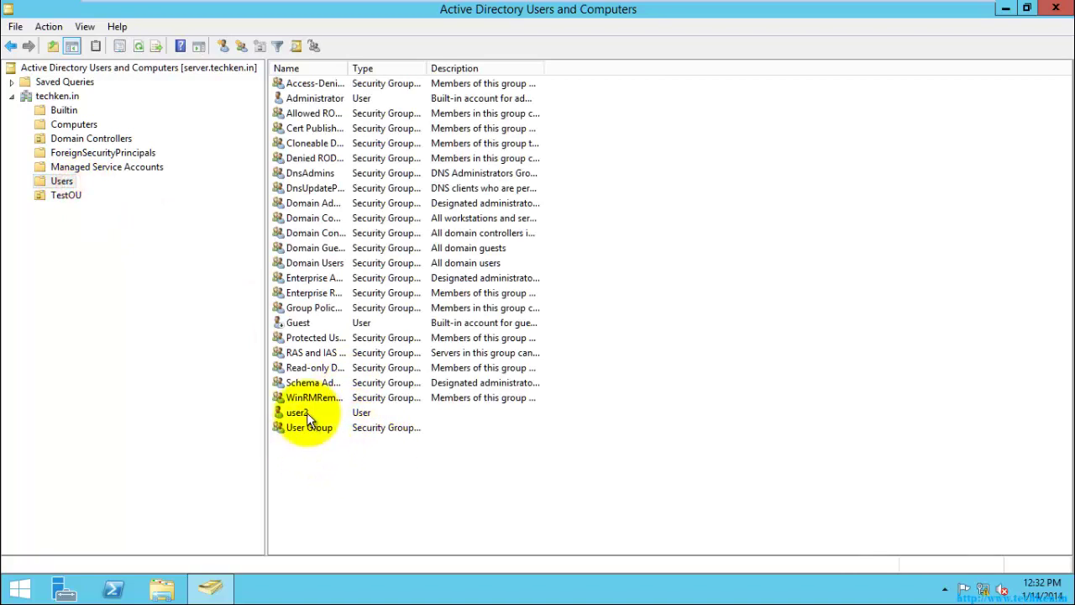
- Drag user2 onto TestOU and confirm the move
{"action": "left_click_drag", "start_coordinate": [306, 416], "coordinate": [68, 197]}
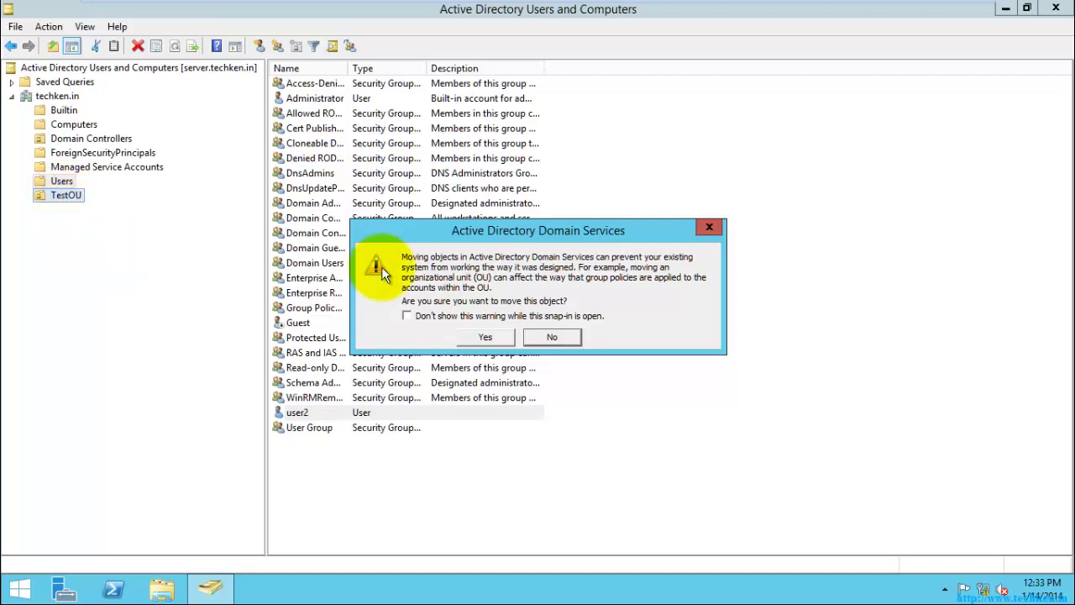
{"action": "left_click", "coordinate": [488, 336]}
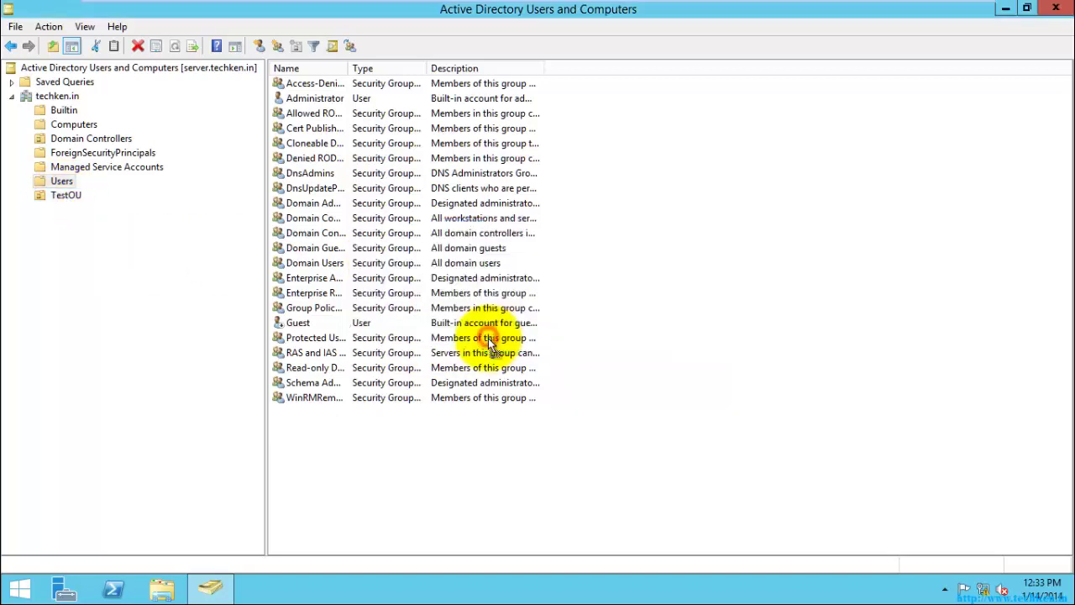
- View TestOU's contents to confirm it holds User1 and user2
{"action": "left_click", "coordinate": [66, 195]}
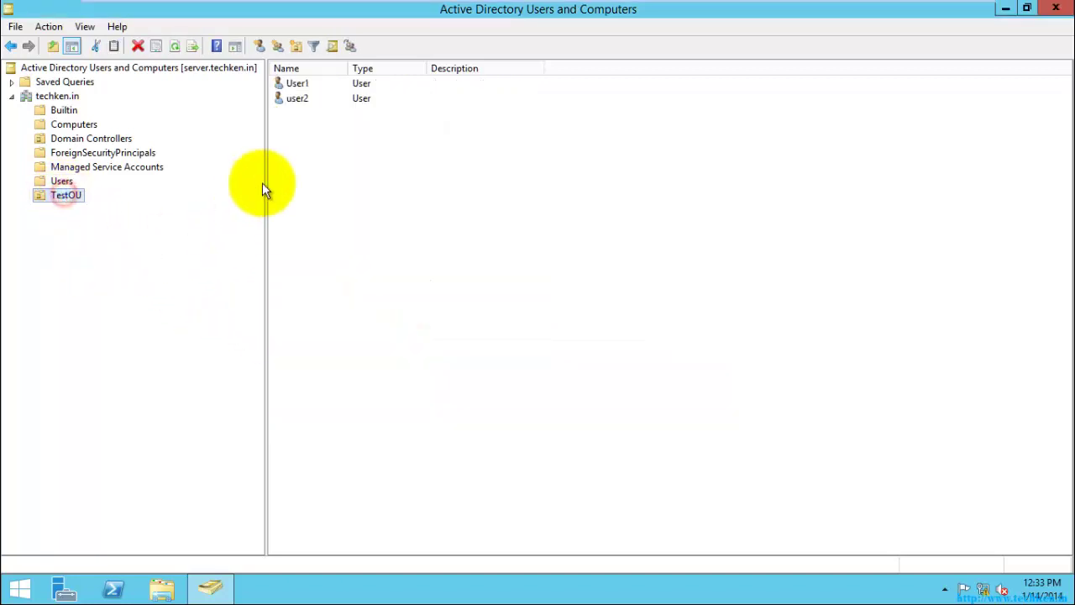
{"action": "left_click_drag", "start_coordinate": [365, 189], "coordinate": [283, 67]}
{"action": "left_click", "coordinate": [384, 292]}
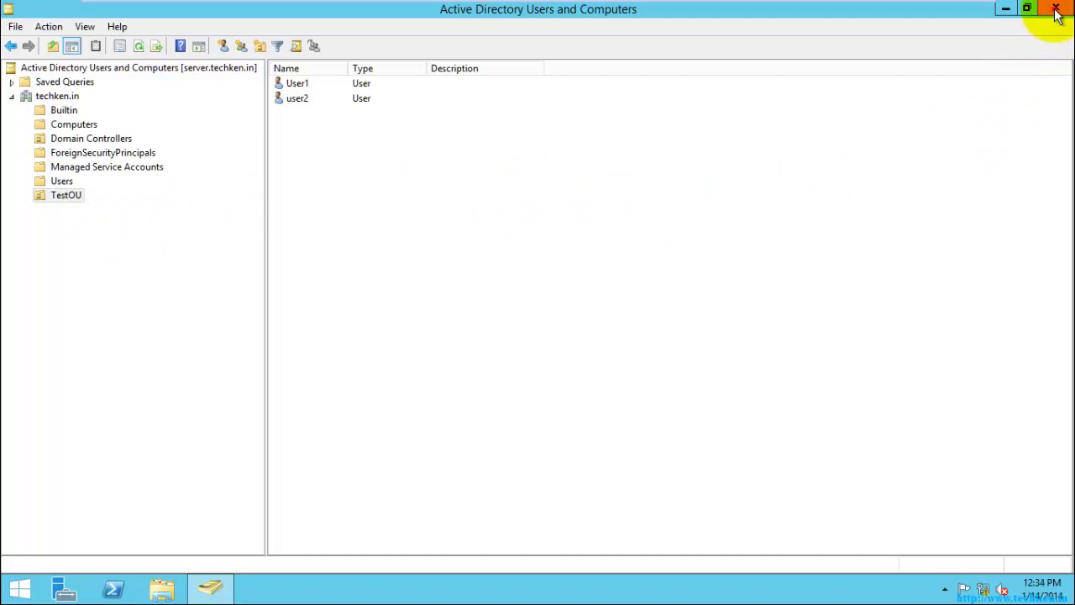
- Close the Active Directory console and refresh the desktop
{"action": "left_click", "coordinate": [1057, 12]}
{"action": "right_click", "coordinate": [455, 237]}
{"action": "left_click", "coordinate": [492, 285]}
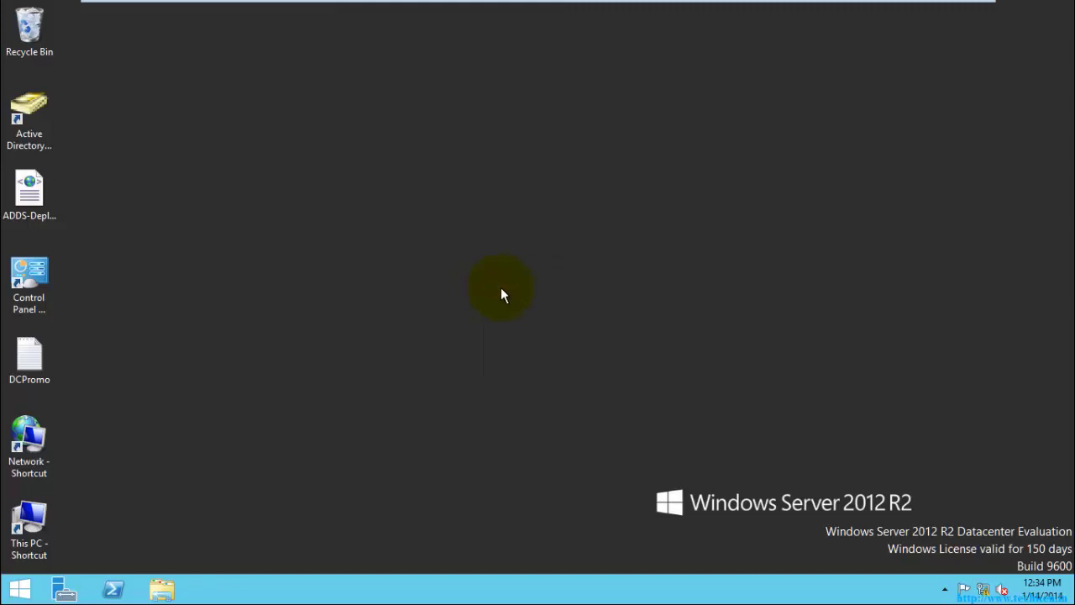